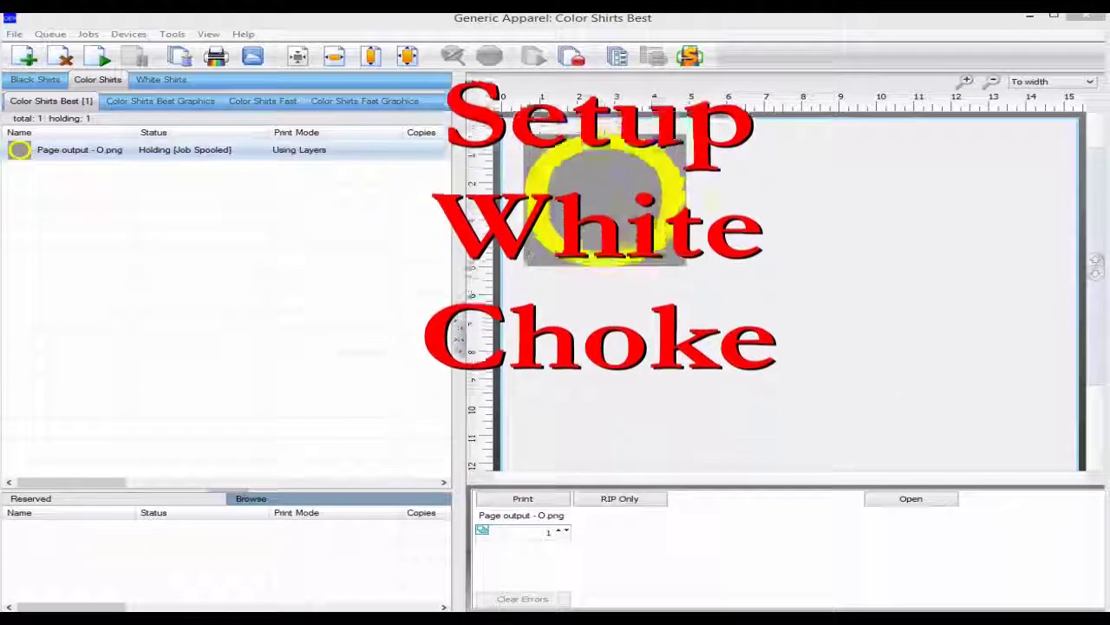
# Inspect the edges of the yellow ring in the O.png raw data at 800% zoom and close the raw data view
pyautogui.hotkey('alt', 'Tab')
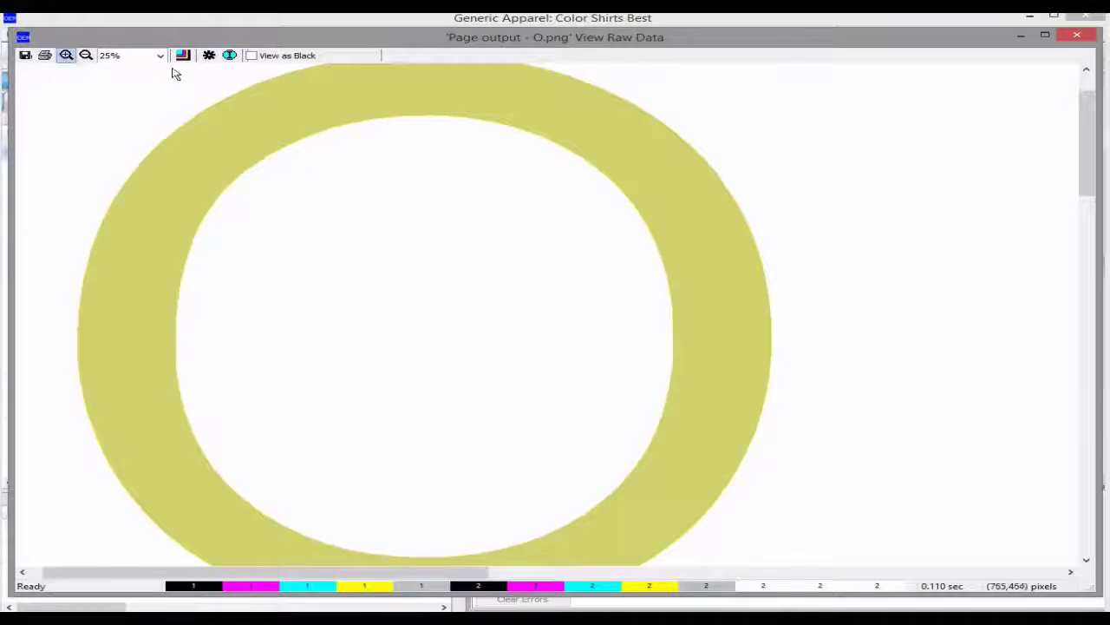
pyautogui.moveTo(230, 80); pyautogui.dragTo(272, 105)
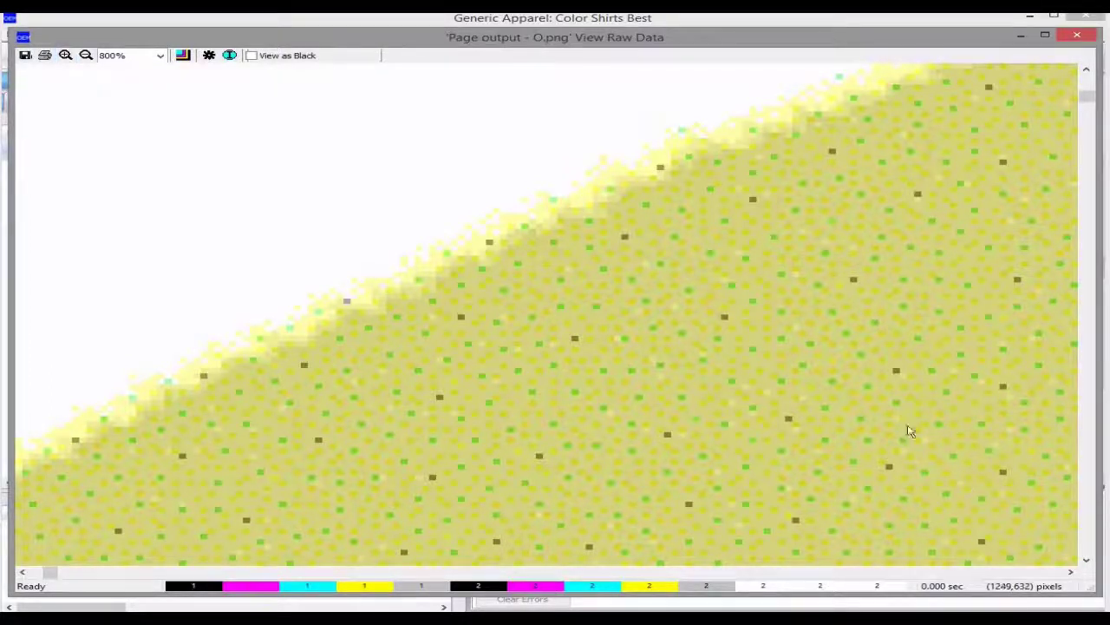
pyautogui.click(1085, 513)
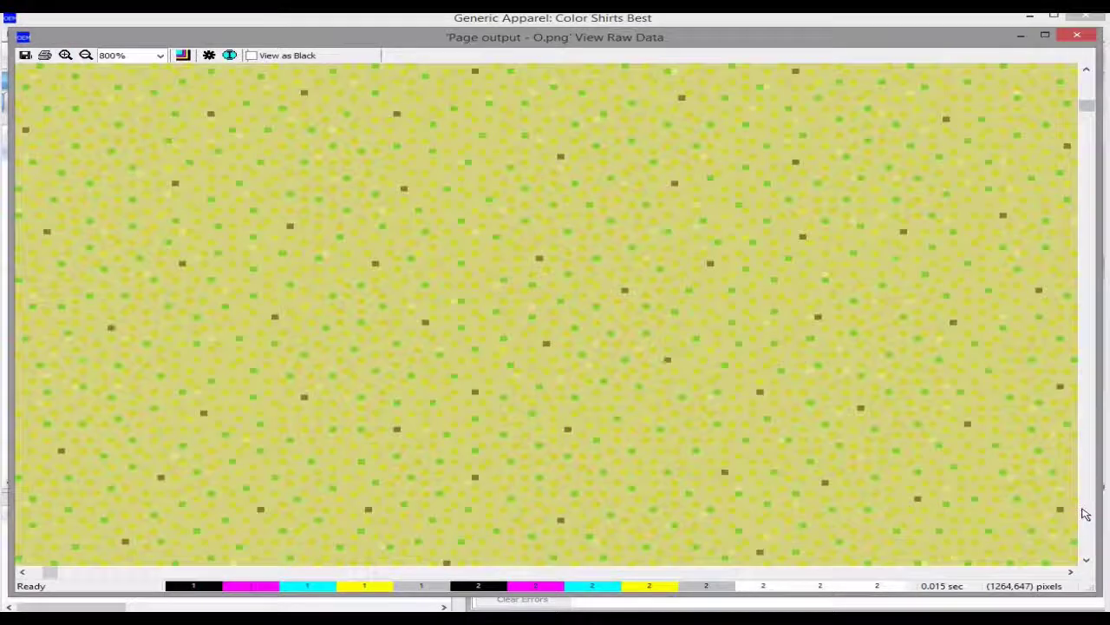
pyautogui.click(1084, 512)
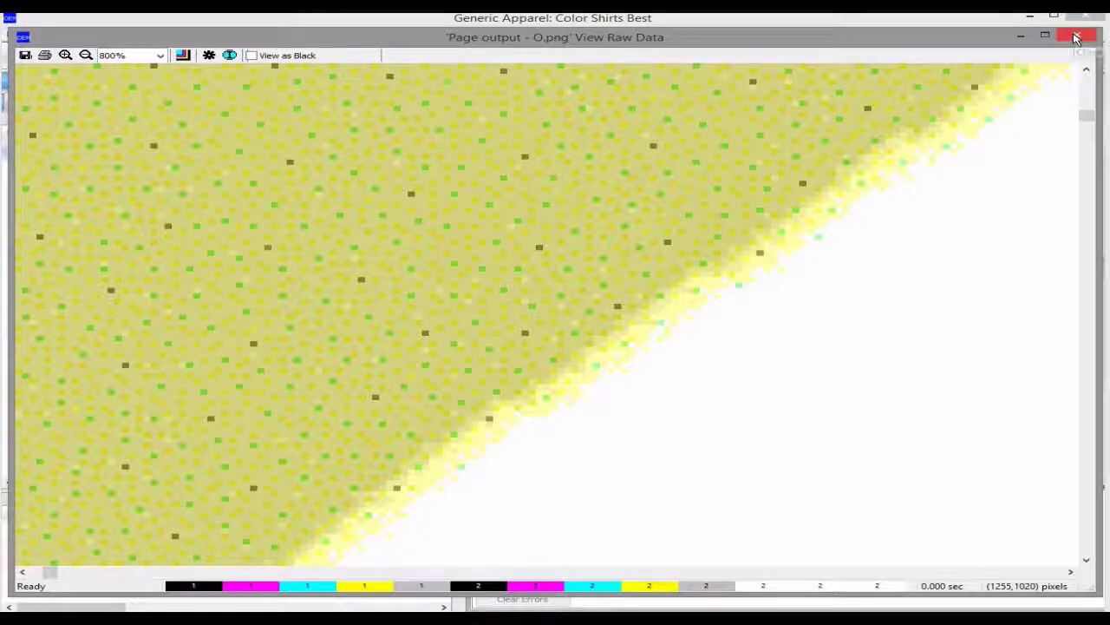
pyautogui.click(1076, 38)
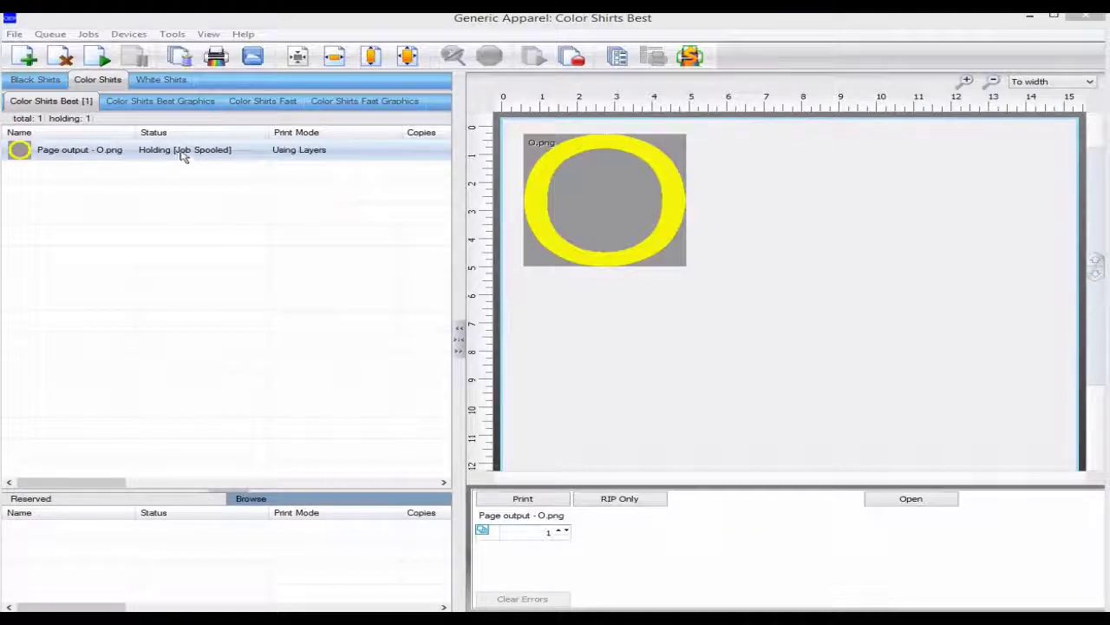
# Start the white choke setup for the Color Shirts Best queue and set the page size to 15x19
pyautogui.click(60, 33)
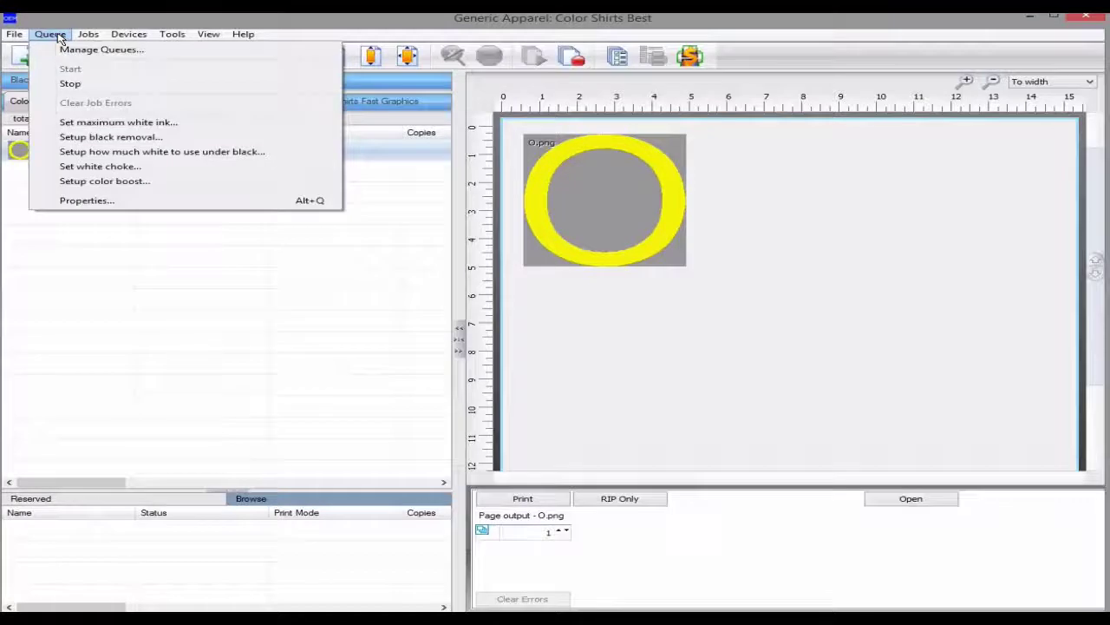
pyautogui.click(114, 167)
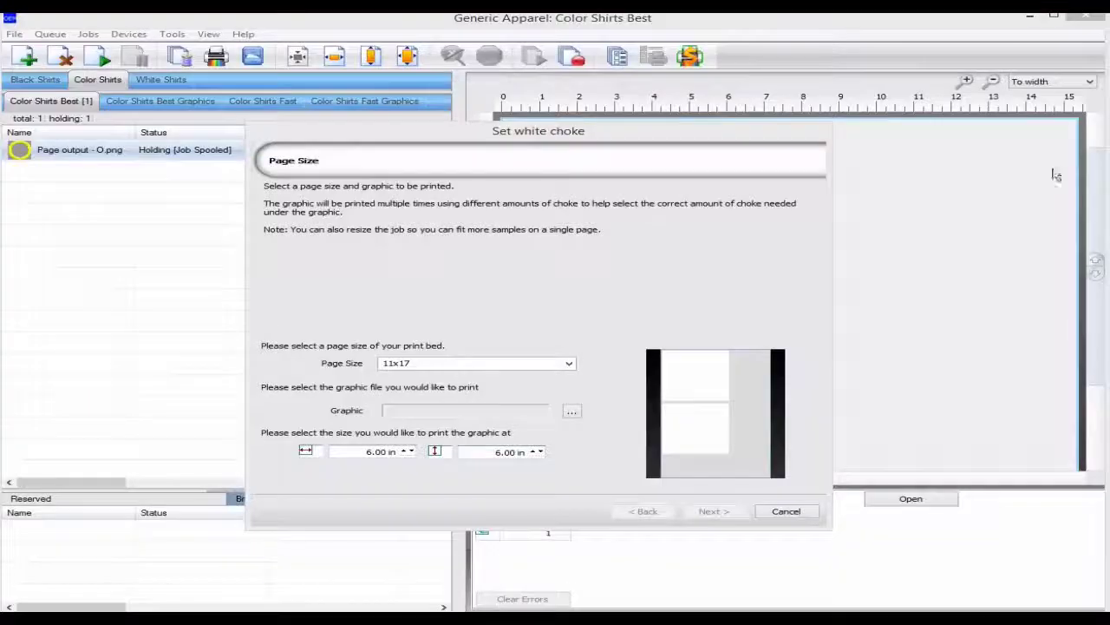
pyautogui.click(568, 366)
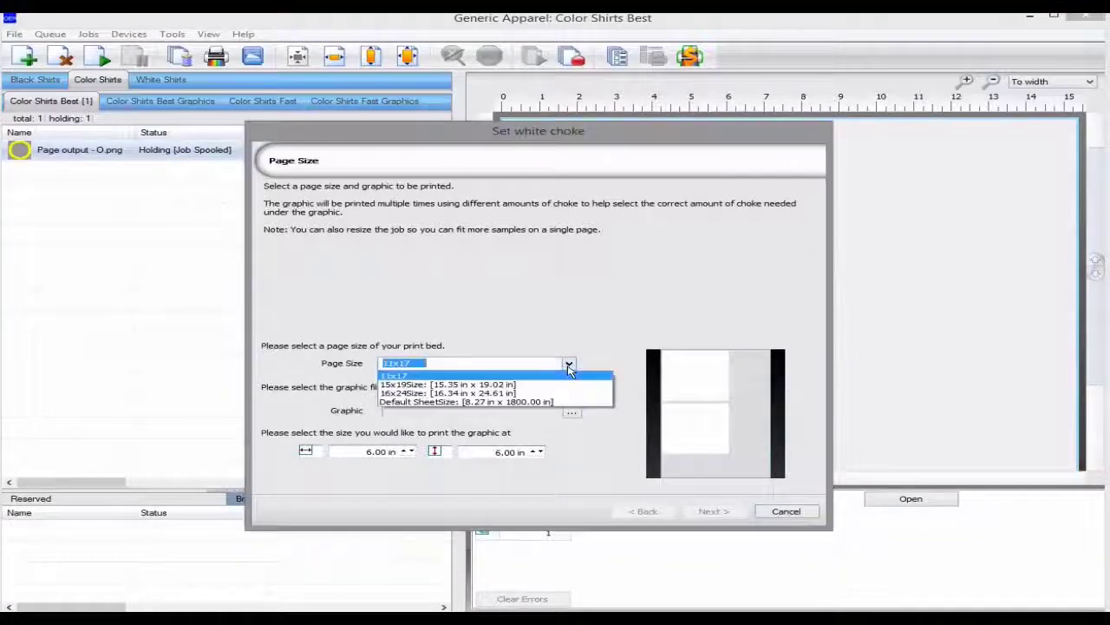
pyautogui.click(562, 384)
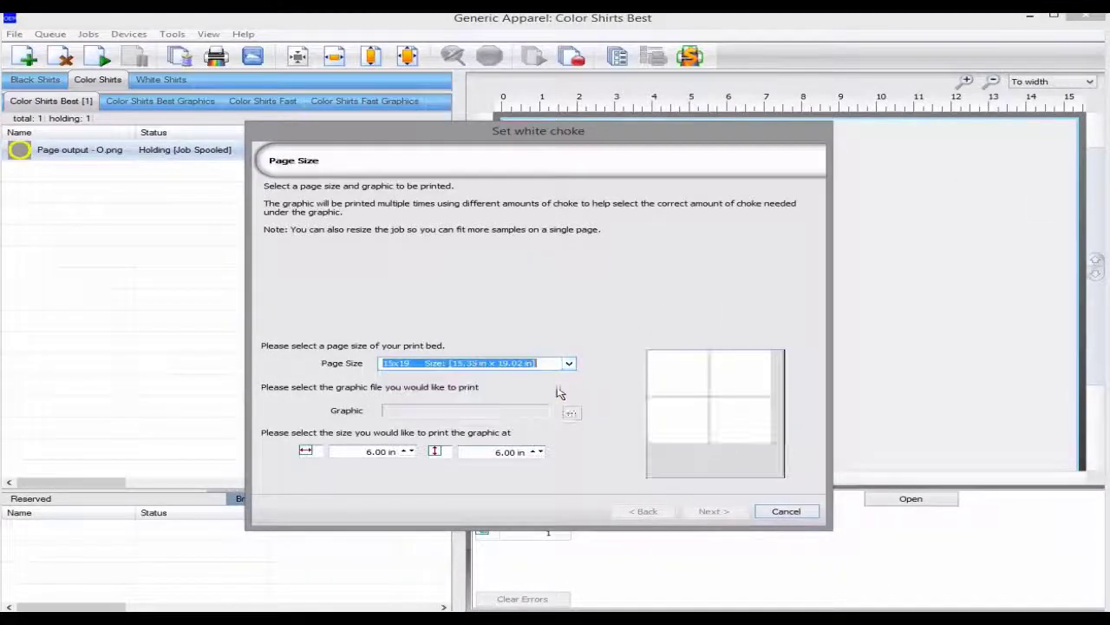
# Choose Reptile house.png as the choke test graphic, set its print height to 4 in and continue to the choke settings
pyautogui.click(572, 413)
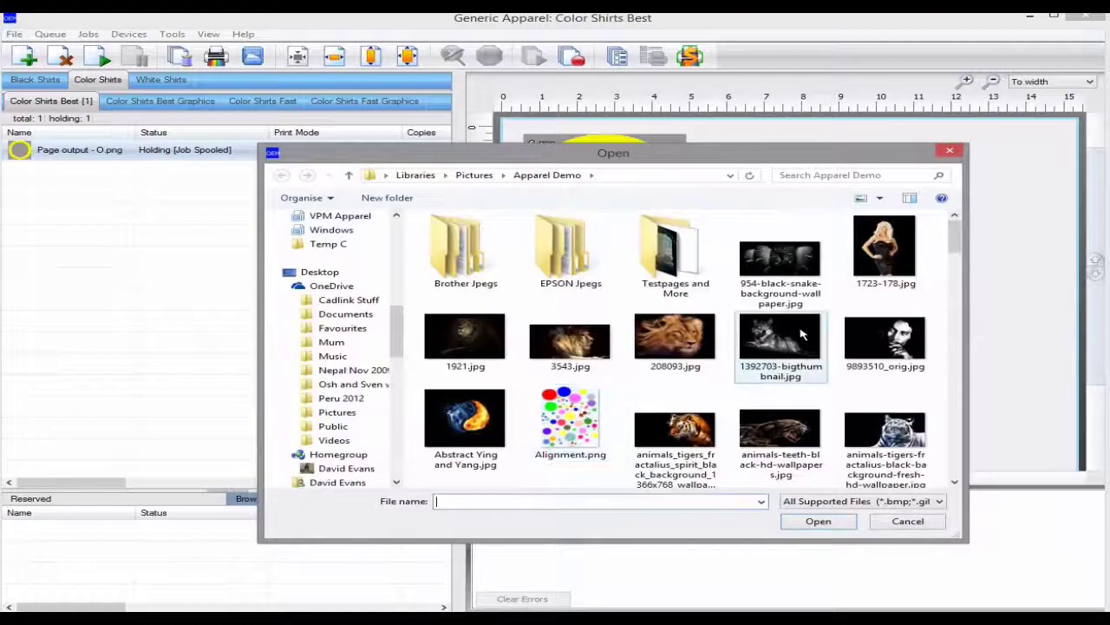
pyautogui.moveTo(961, 249); pyautogui.dragTo(961, 414)
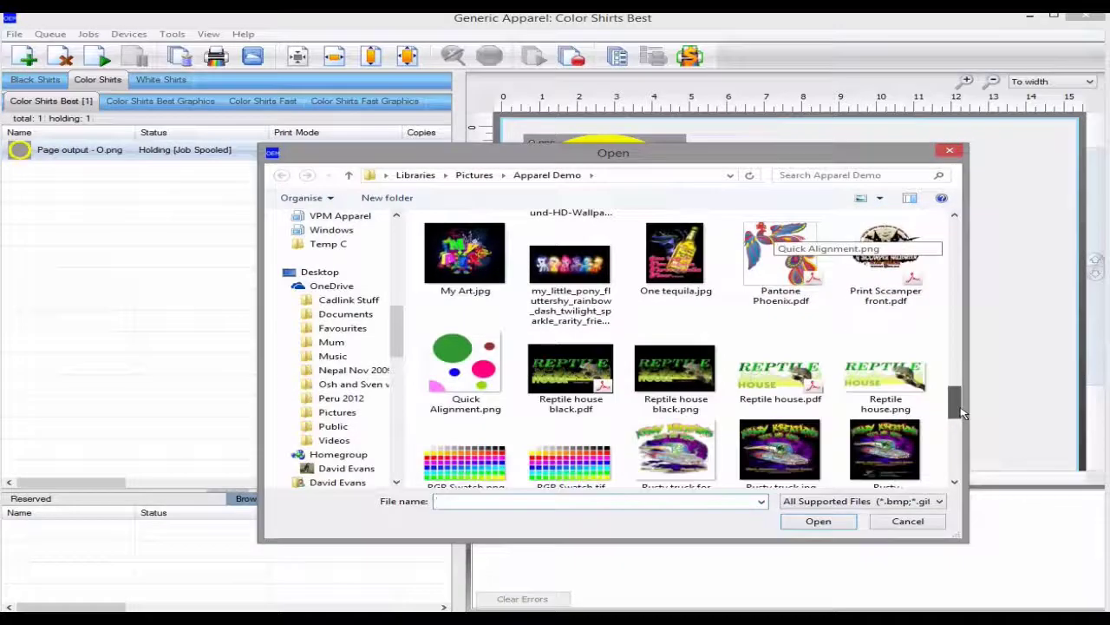
pyautogui.doubleClick(885, 375)
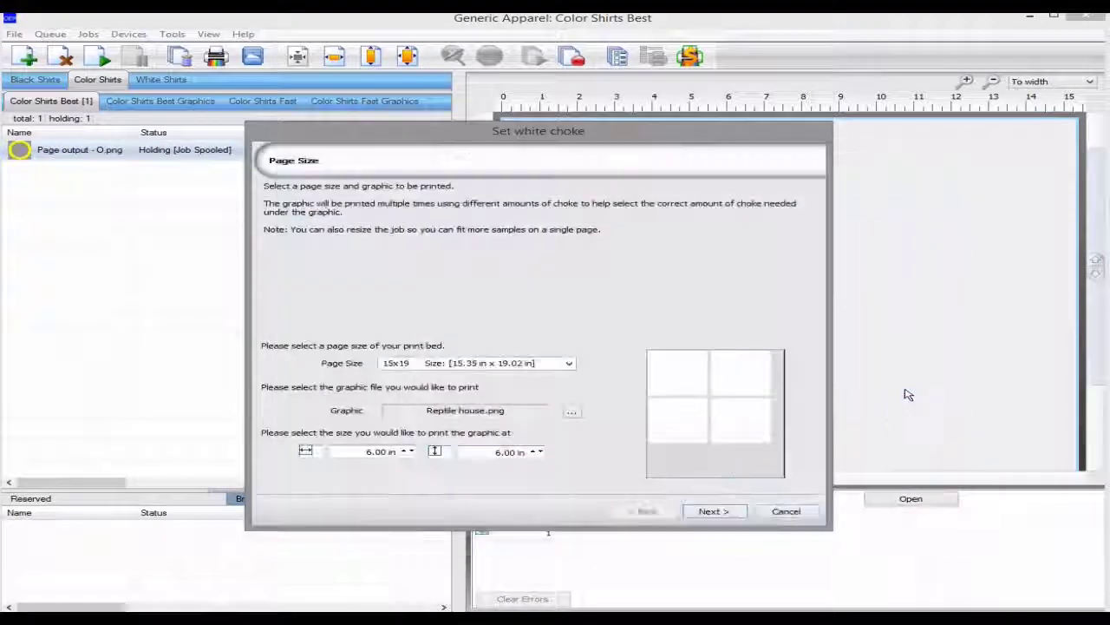
pyautogui.doubleClick(391, 453)
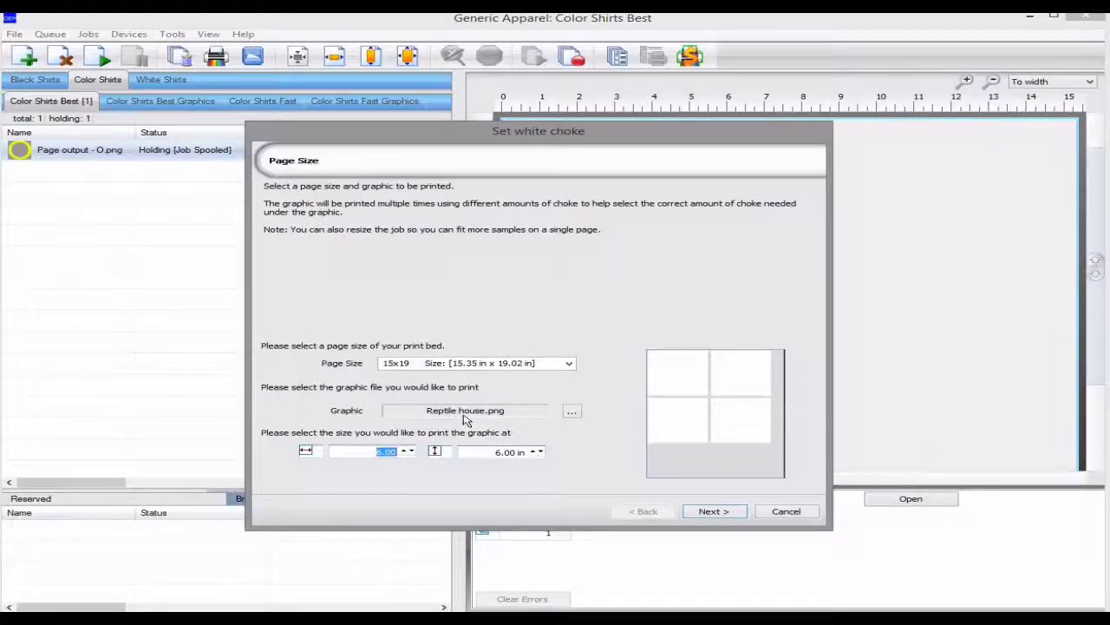
pyautogui.doubleClick(491, 453)
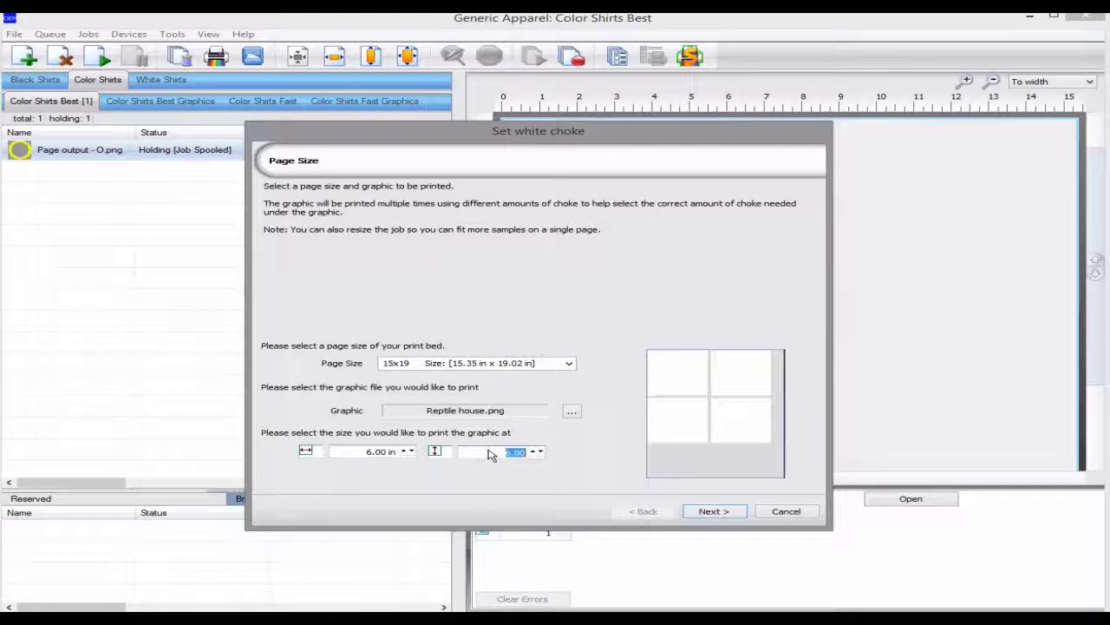
pyautogui.write('4')
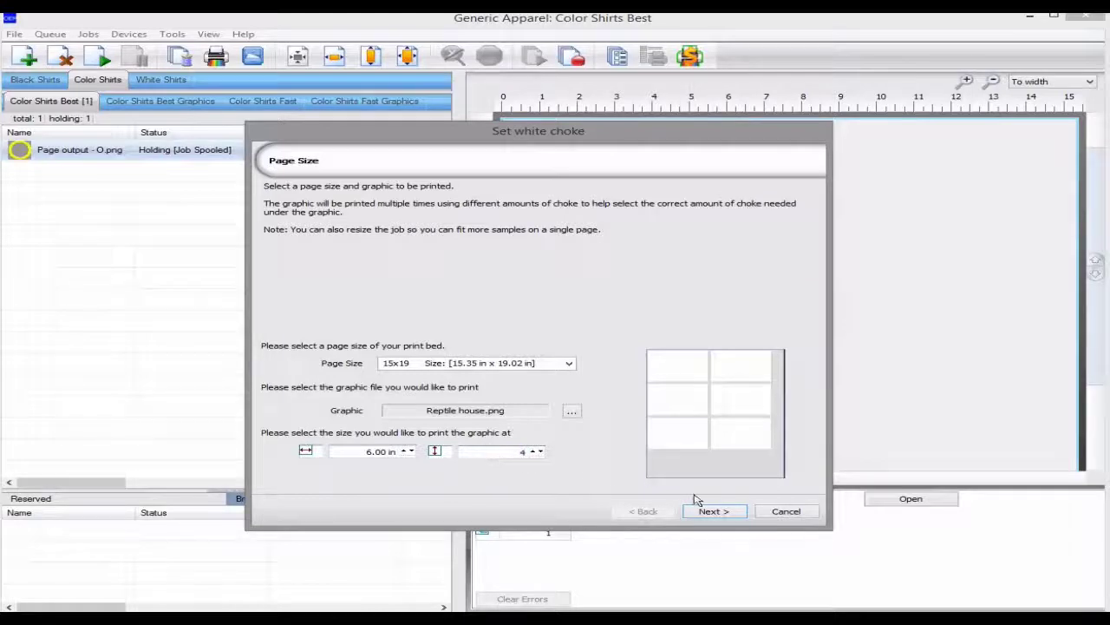
pyautogui.click(714, 512)
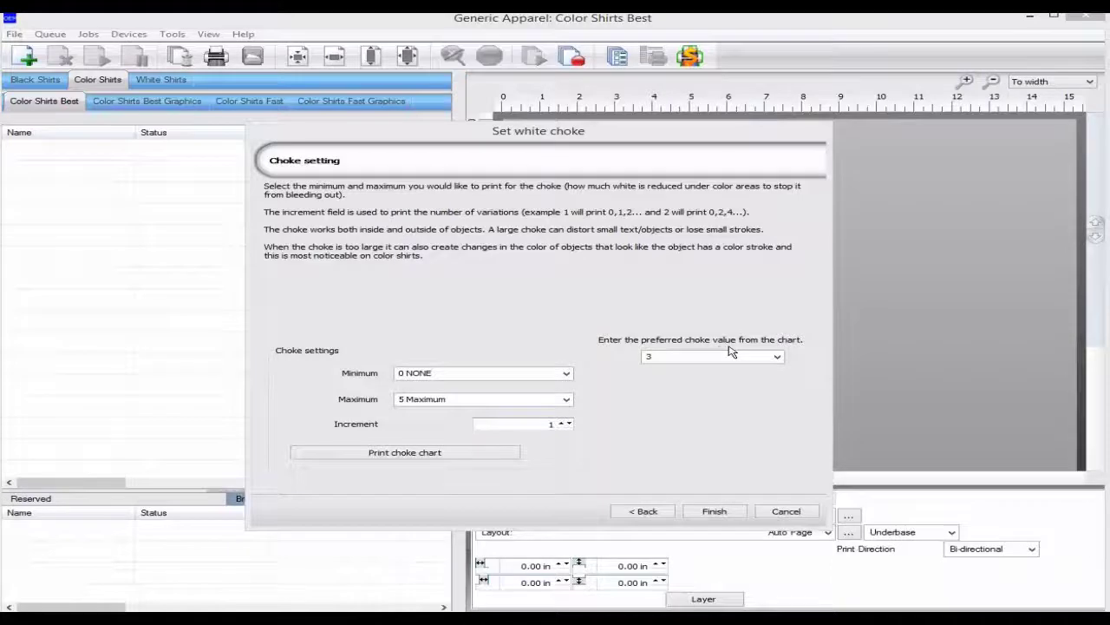
# Print a choke chart with maximum choke 10 and increment 2, and close the white choke setup
pyautogui.click(566, 399)
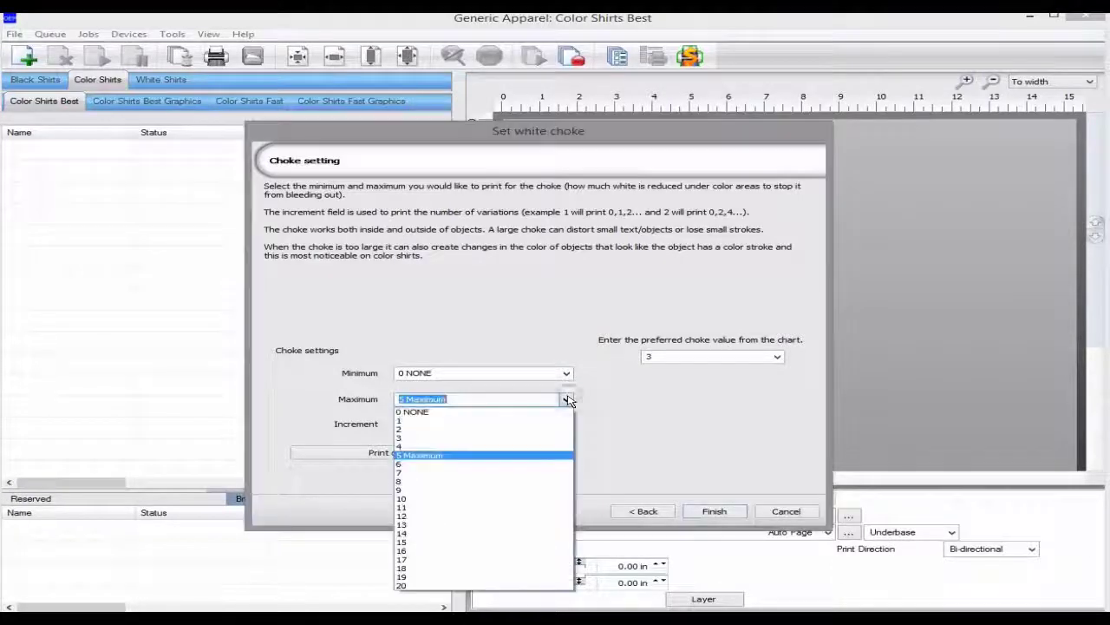
pyautogui.click(528, 498)
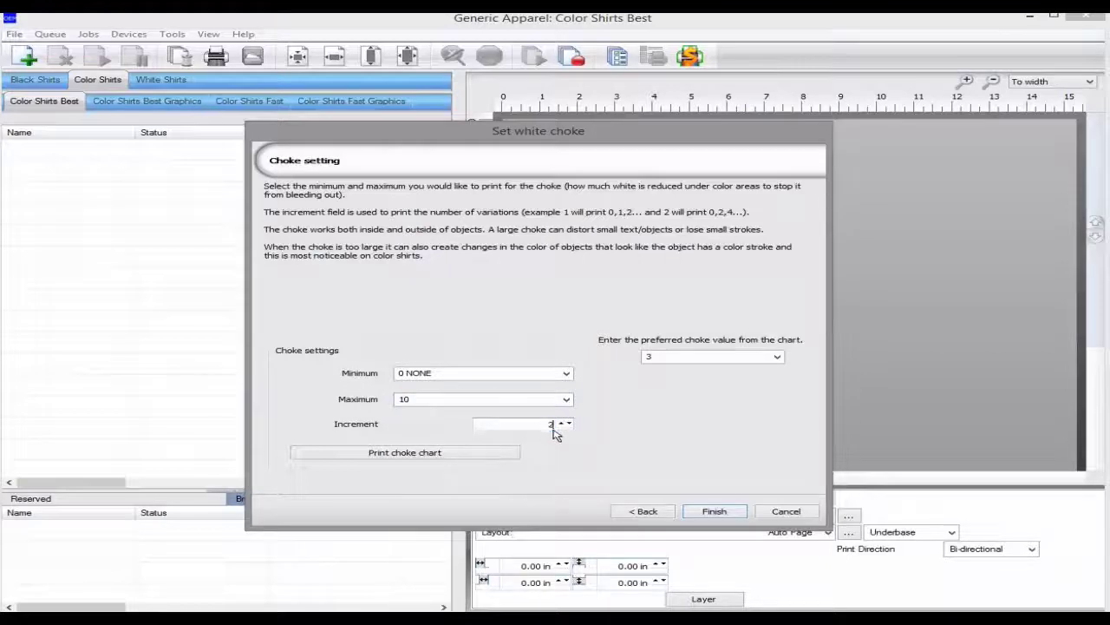
pyautogui.click(458, 455)
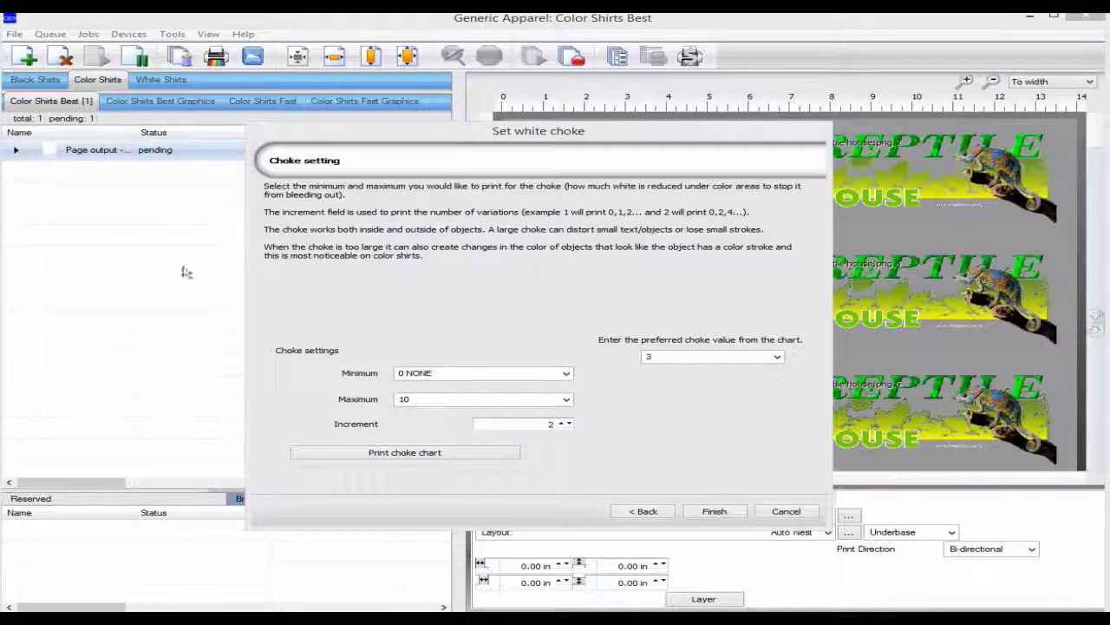
pyautogui.press('Escape')
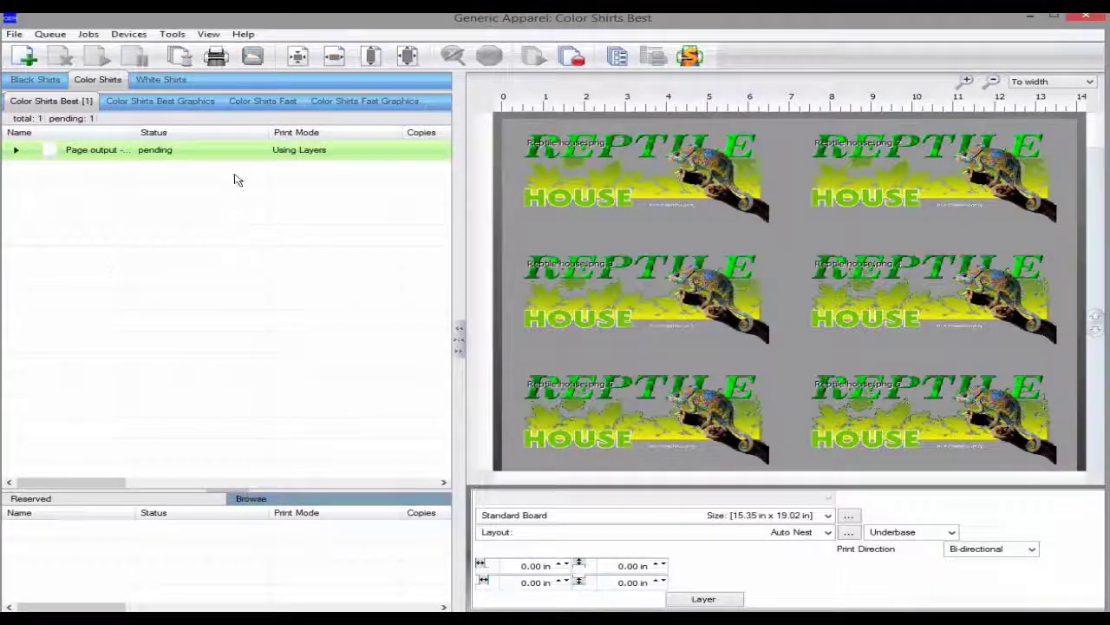
# Process the Reptile house choke chart job with RIP Only and open its raw data view
pyautogui.rightClick(272, 155)
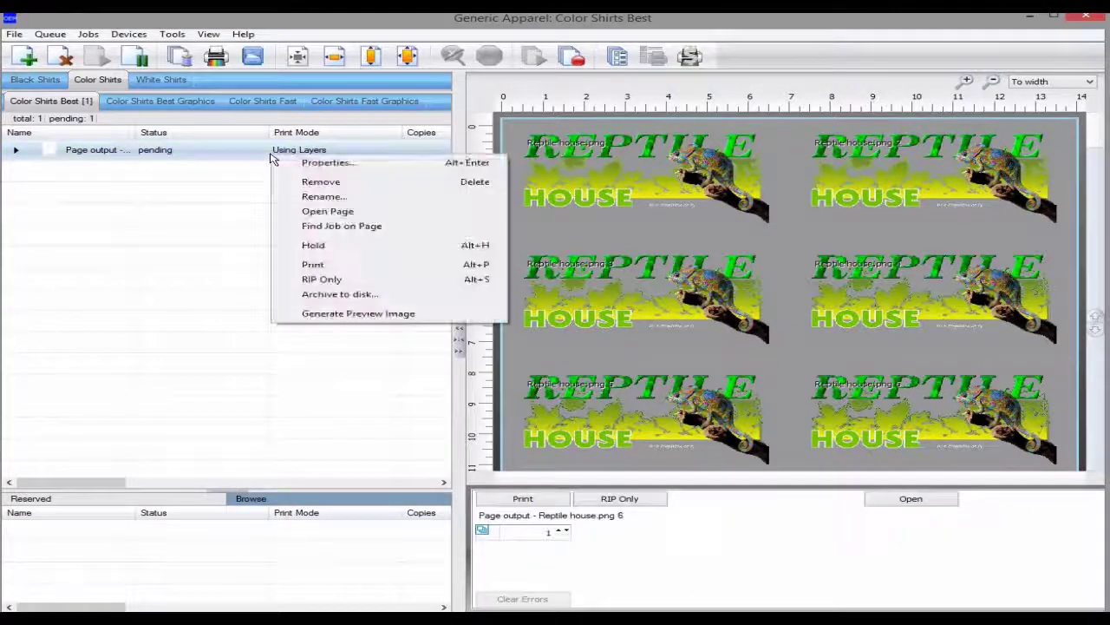
pyautogui.click(337, 280)
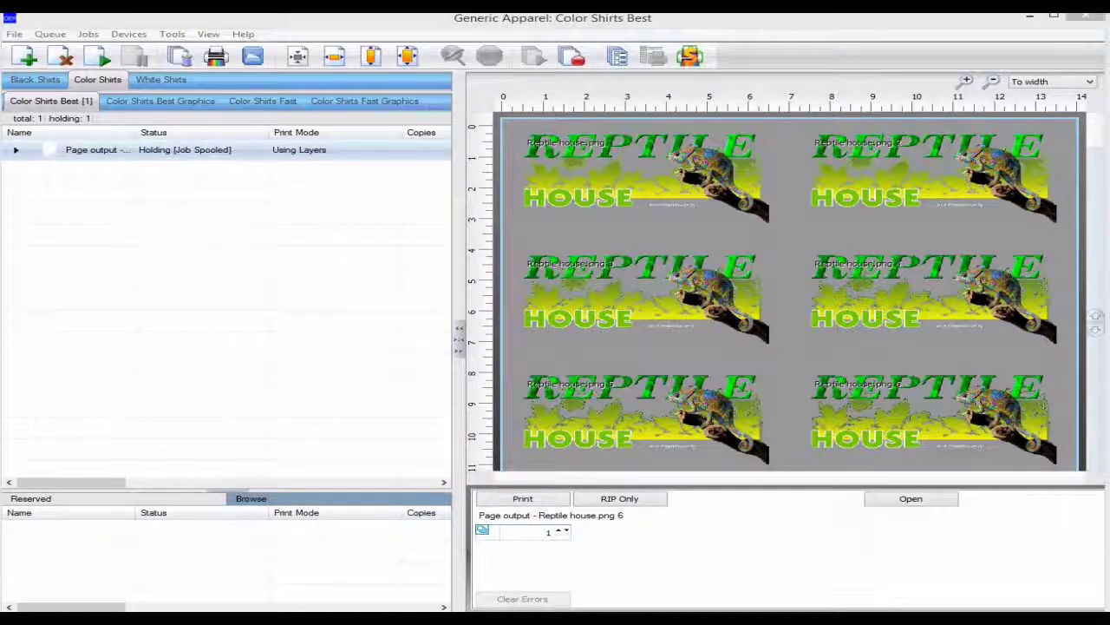
pyautogui.rightClick(352, 154)
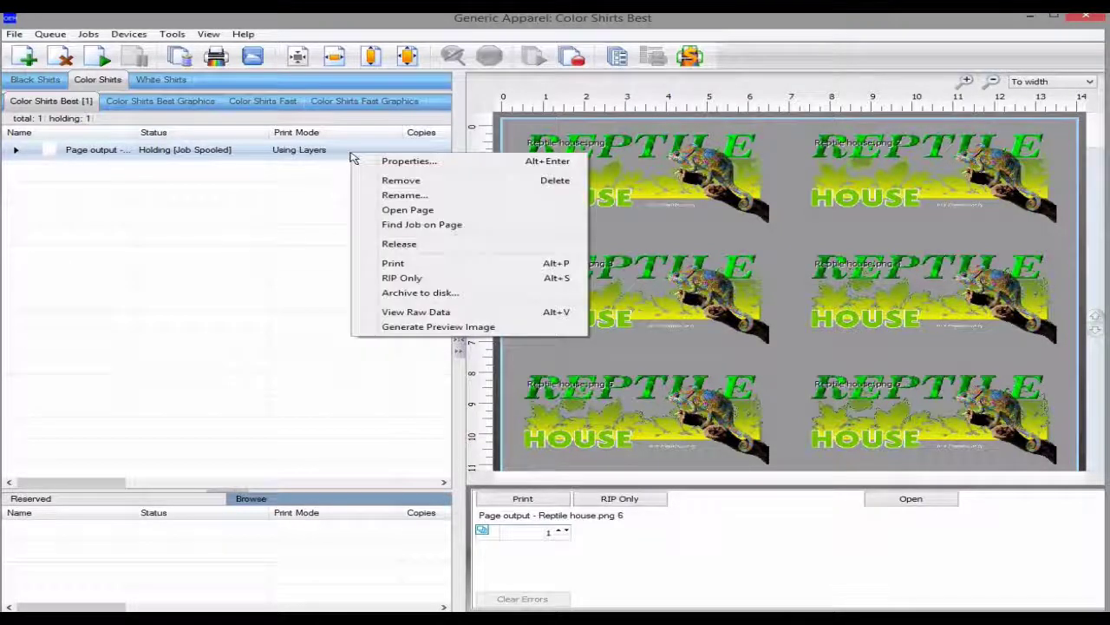
pyautogui.click(427, 313)
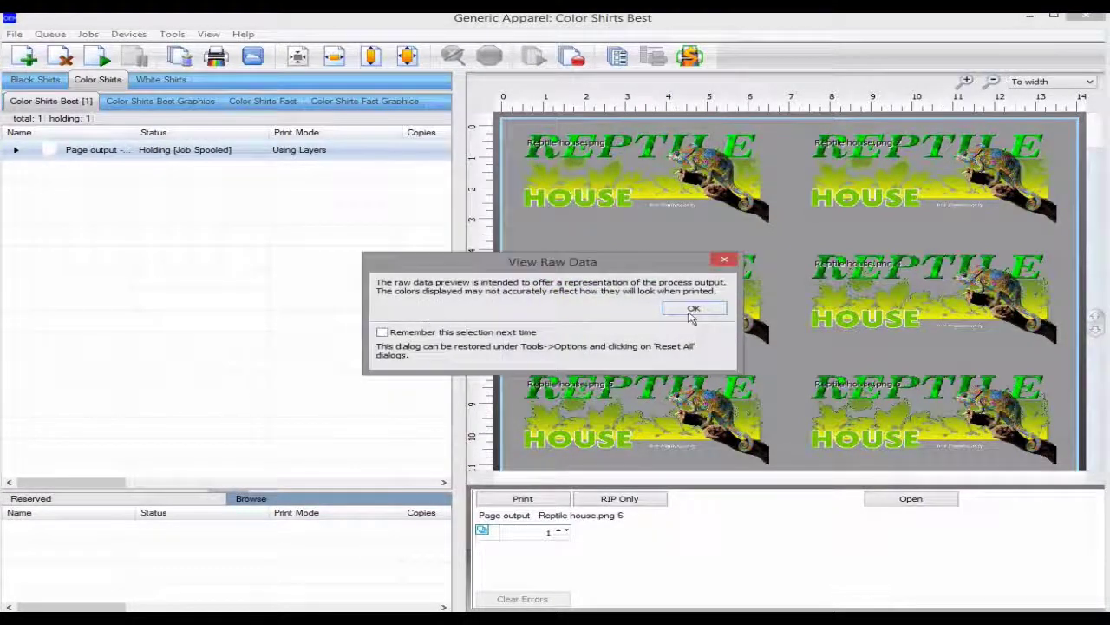
pyautogui.click(693, 311)
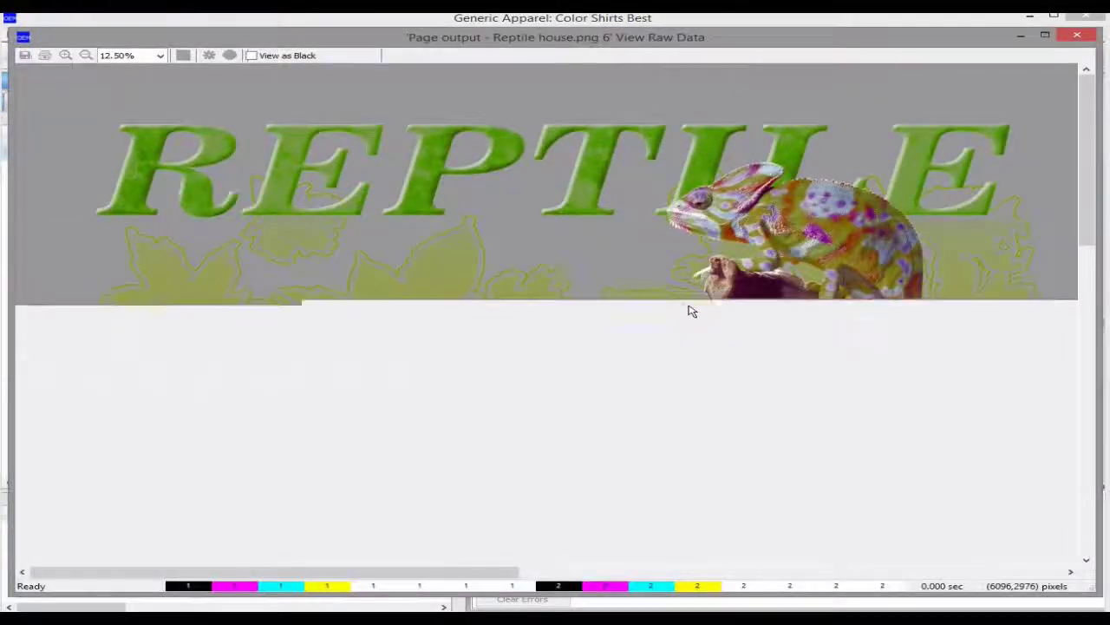
# Zoom the raw data to 400% on the unchoked sample's leaf outline and compare it with Layer 2 hidden and shown
pyautogui.click(65, 55)
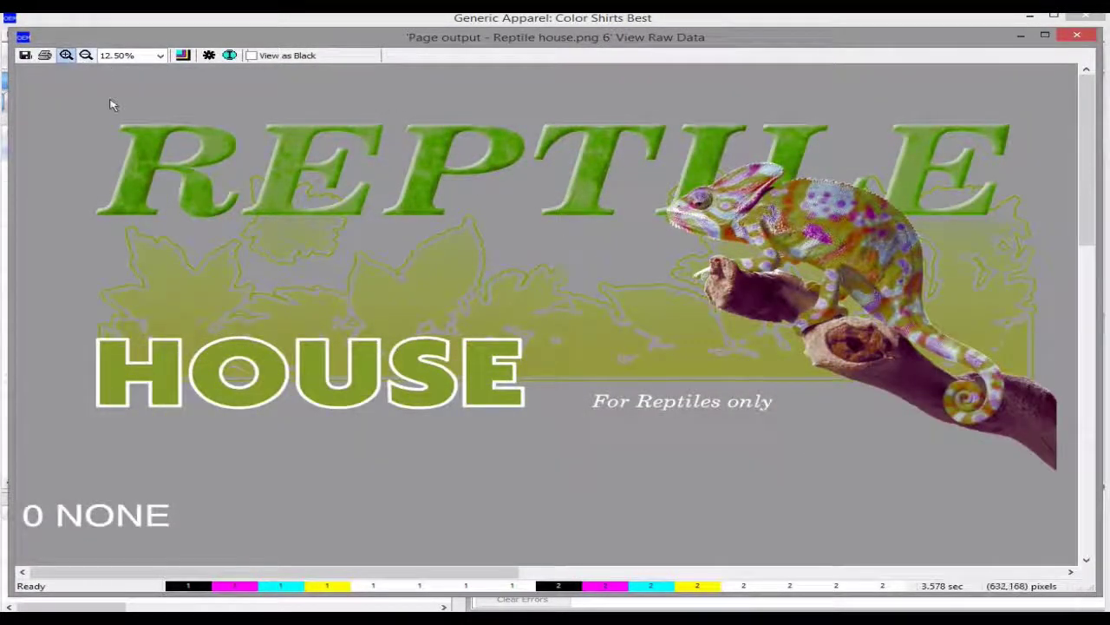
pyautogui.click(421, 265)
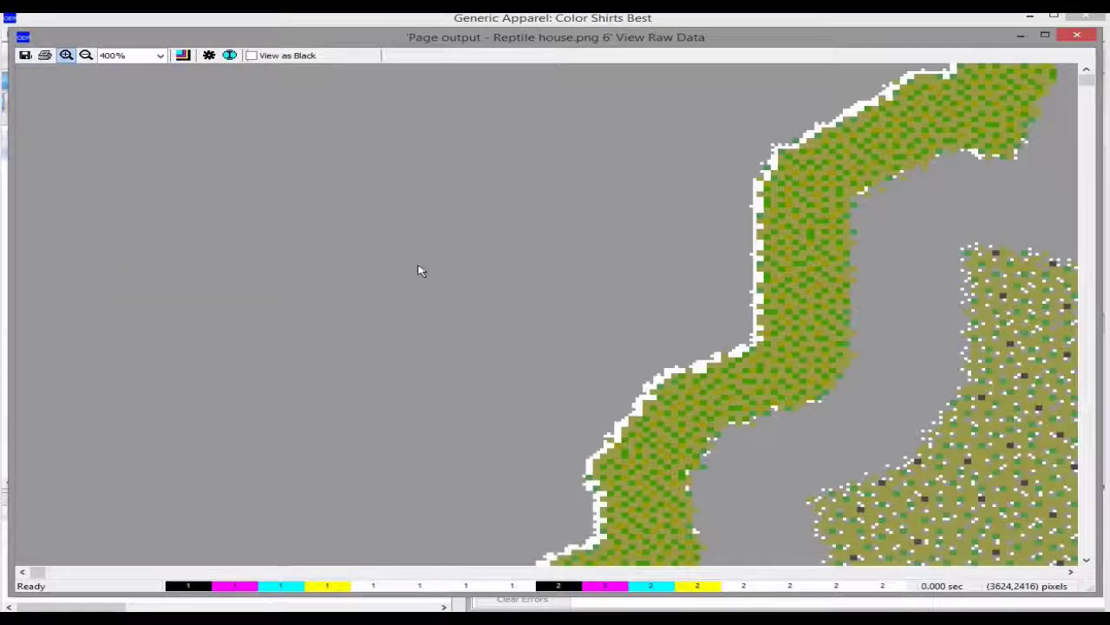
pyautogui.click(183, 55)
pyautogui.moveTo(804, 178); pyautogui.dragTo(151, 104)
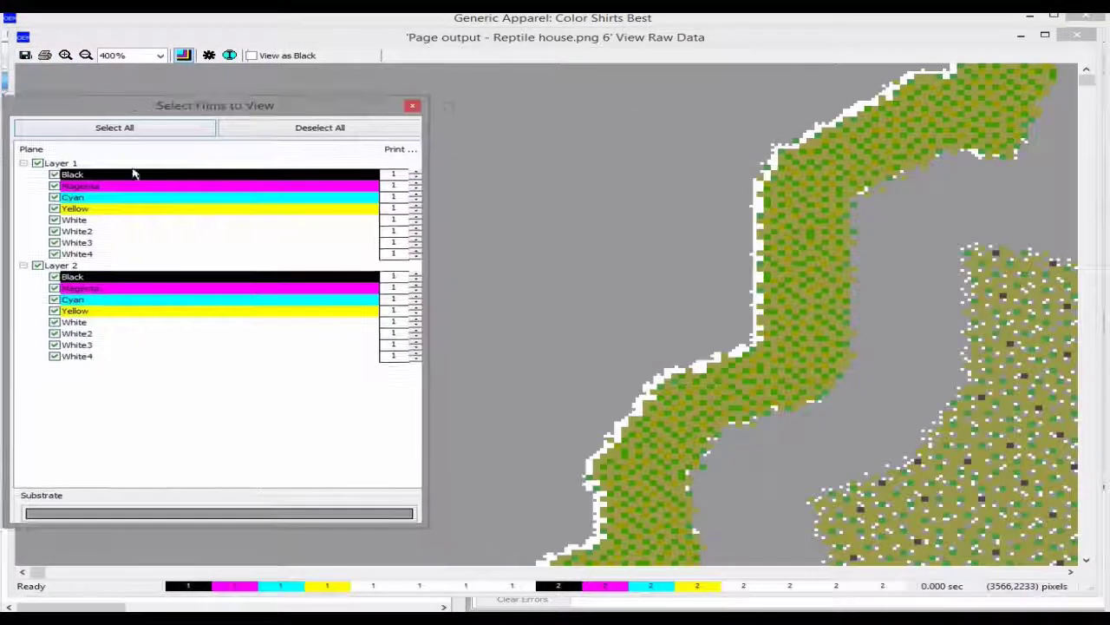
pyautogui.click(38, 265)
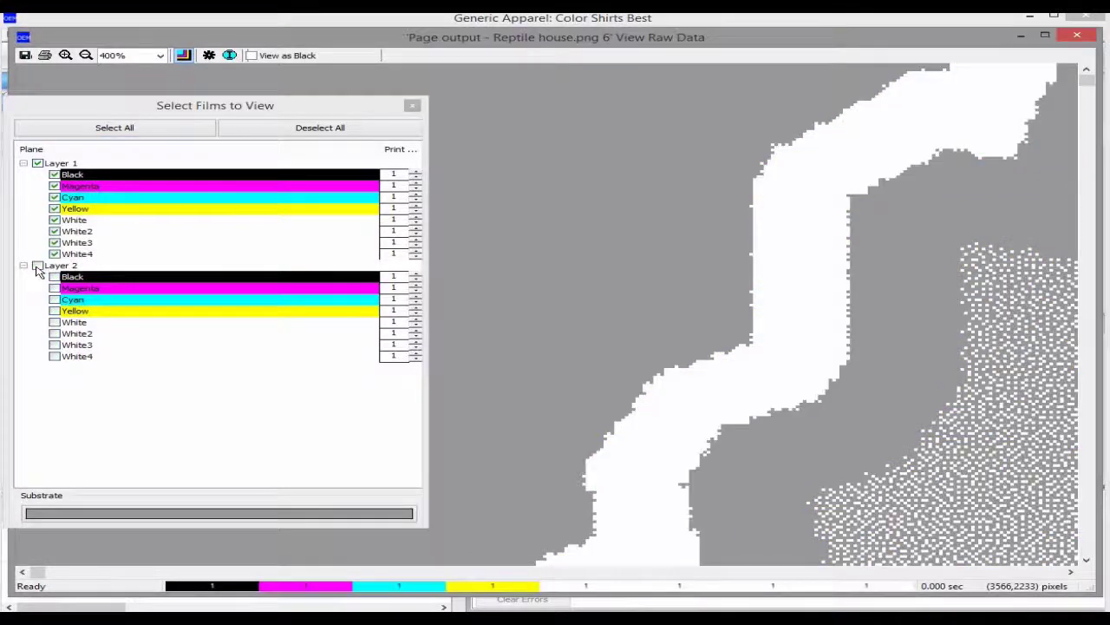
pyautogui.click(38, 266)
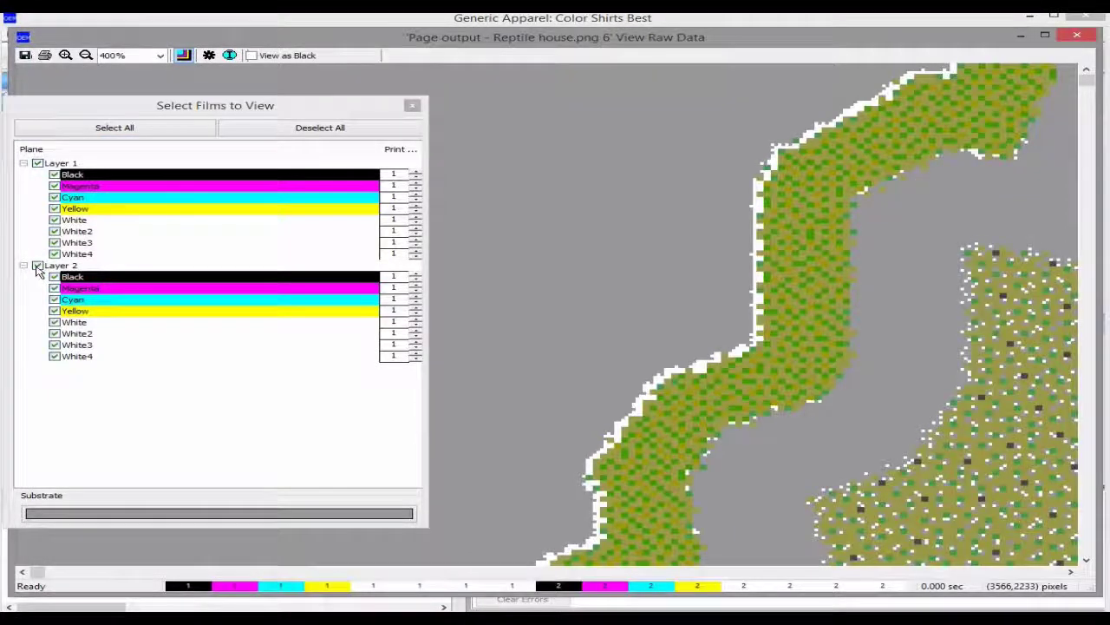
# Examine the leaf outline of the chart's middle-row right-hand sample at 1600% in the raw data, comparing it with Layer 2 hidden and shown
pyautogui.moveTo(270, 111); pyautogui.dragTo(314, 101)
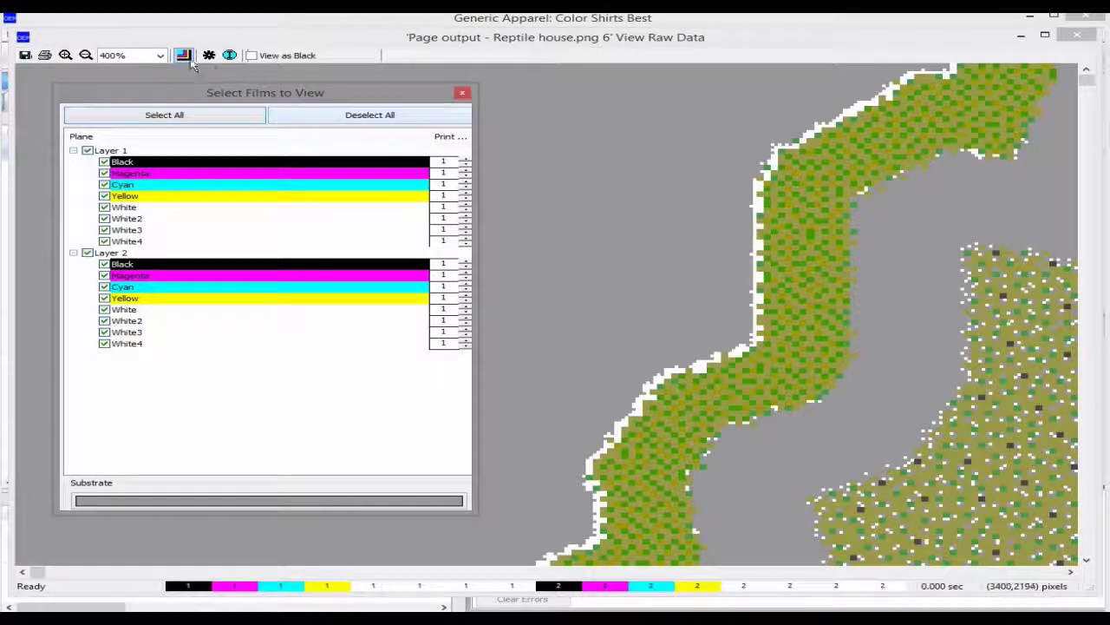
pyautogui.click(159, 54)
pyautogui.click(127, 136)
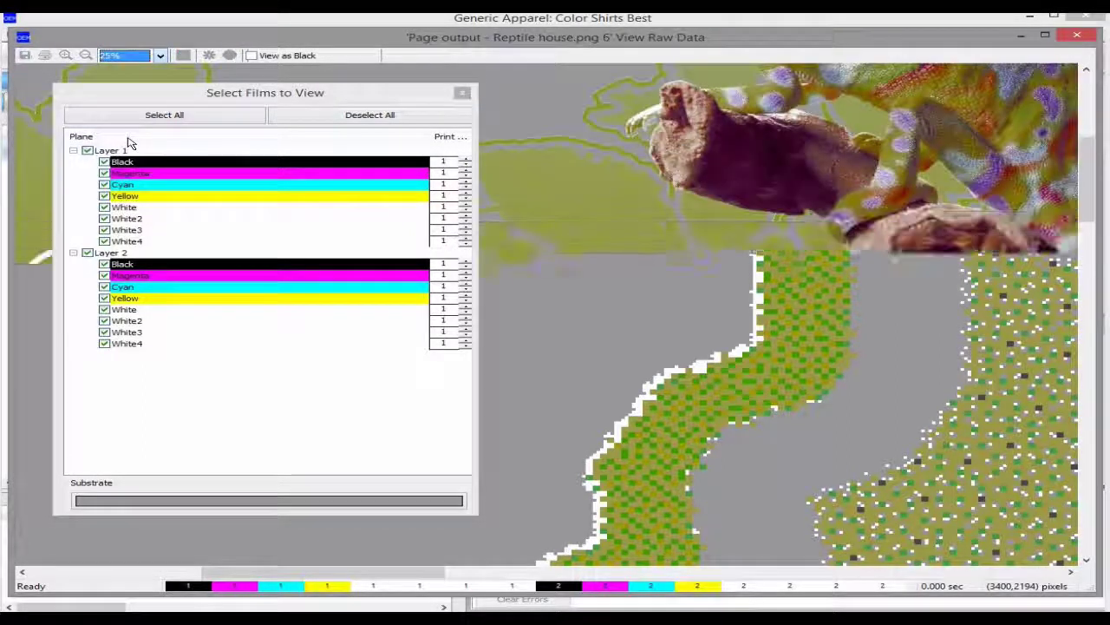
pyautogui.click(140, 57)
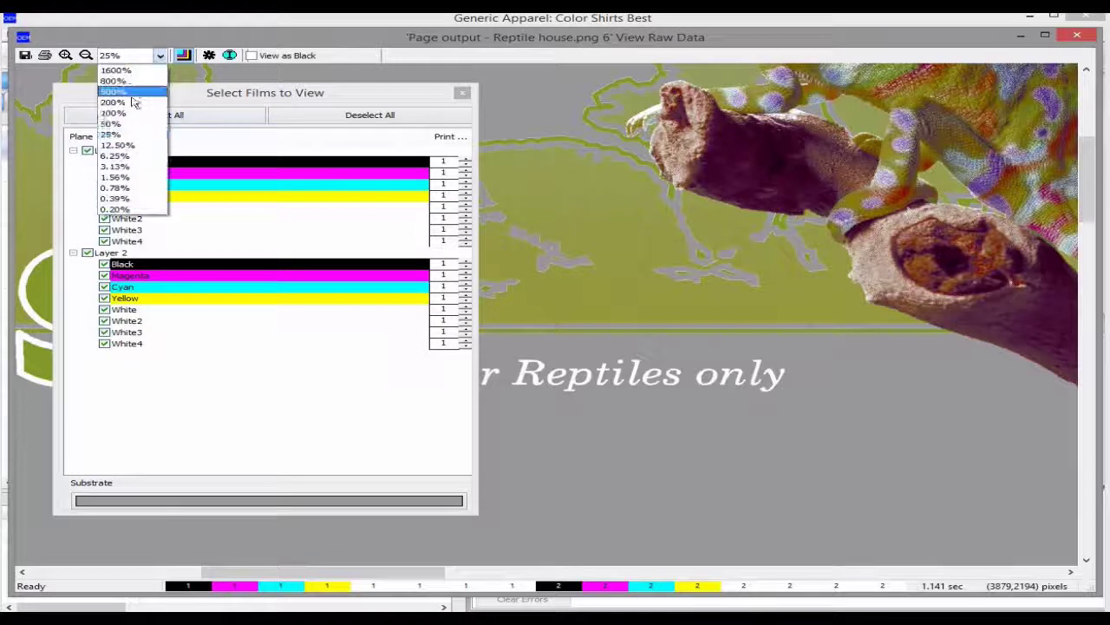
pyautogui.click(129, 145)
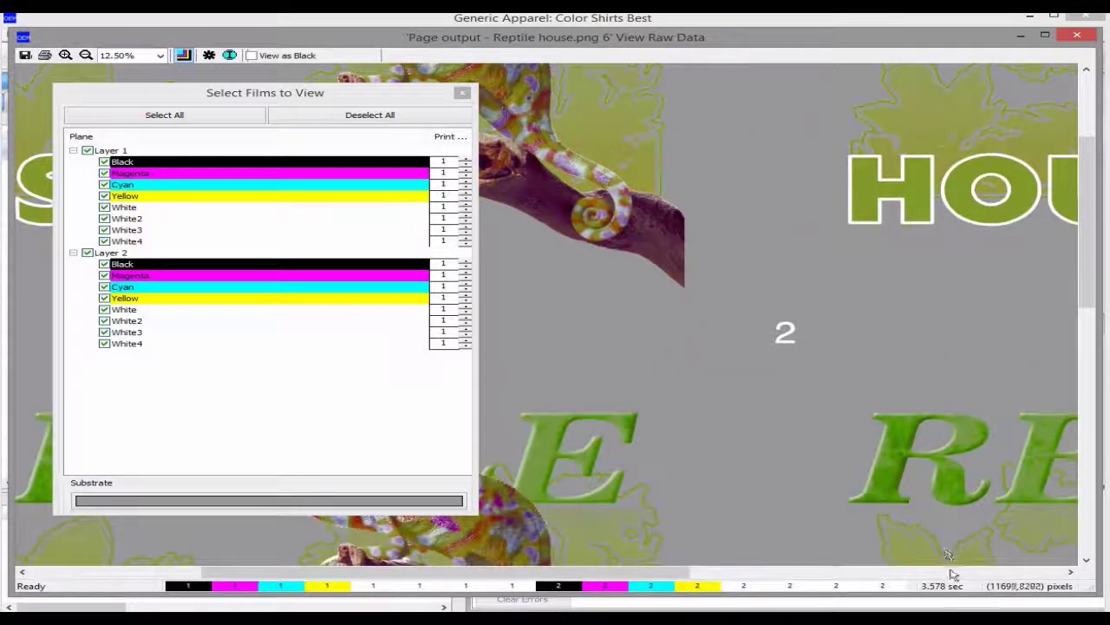
pyautogui.click(851, 578)
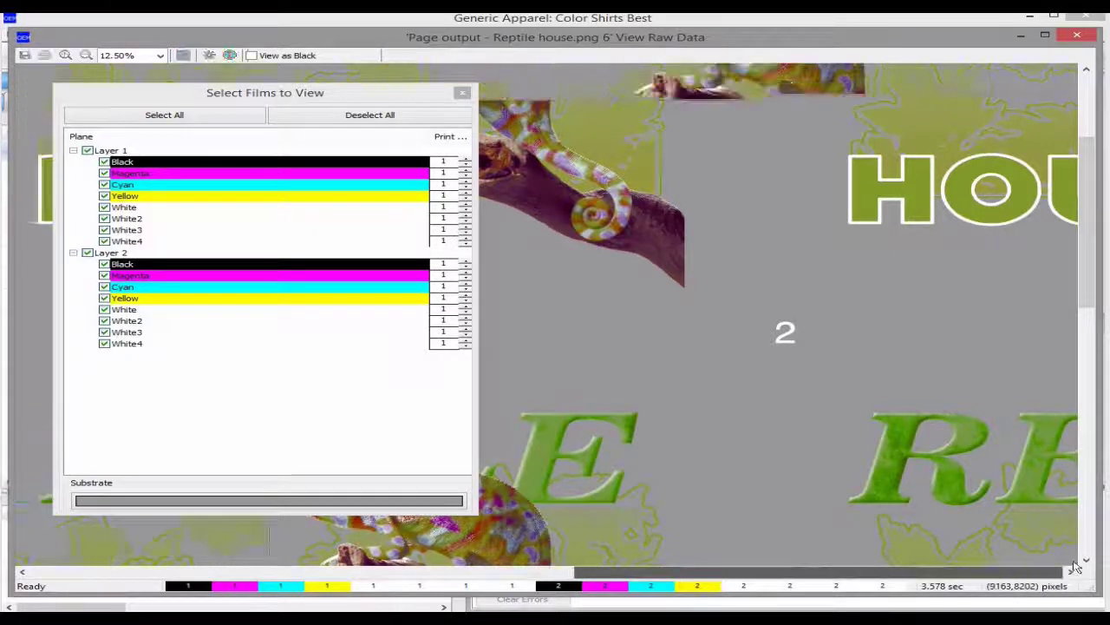
pyautogui.moveTo(1093, 277); pyautogui.dragTo(1082, 332)
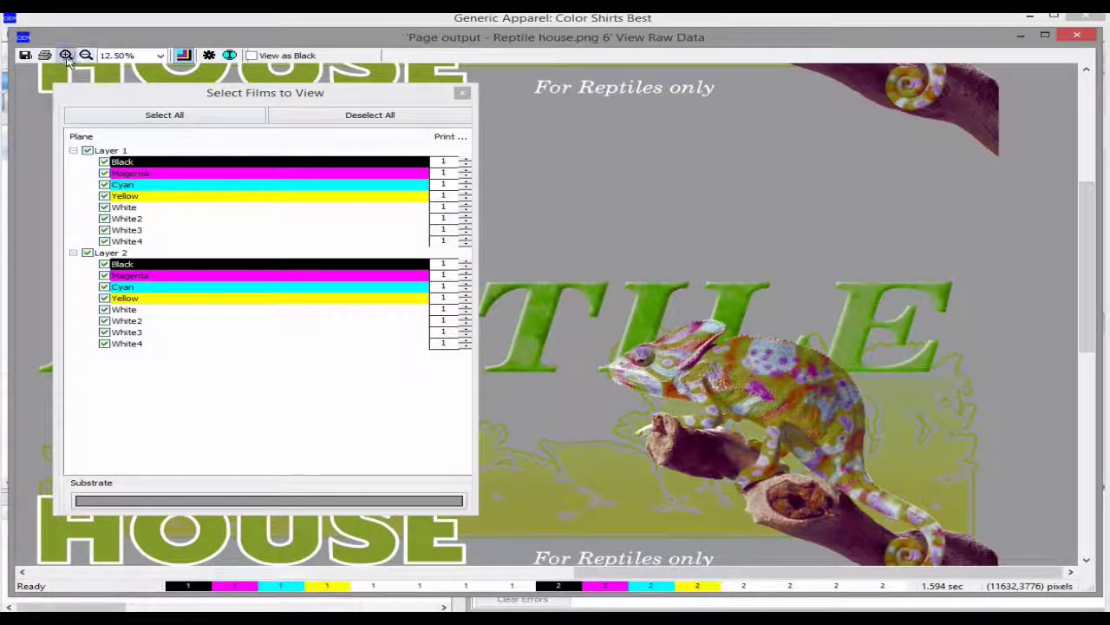
pyautogui.click(590, 451)
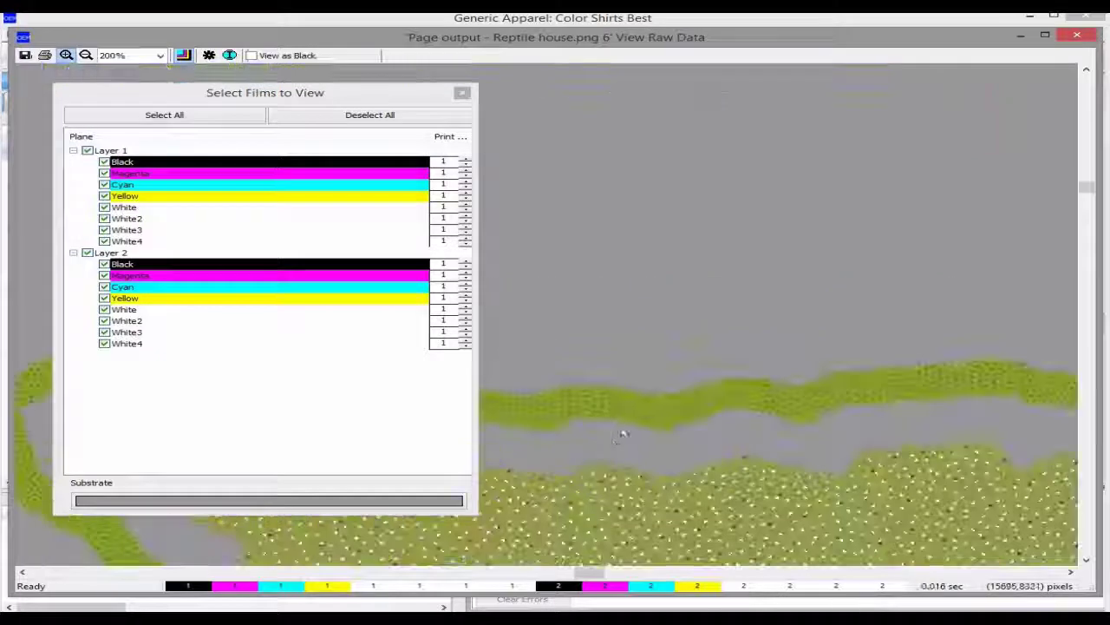
pyautogui.click(742, 451)
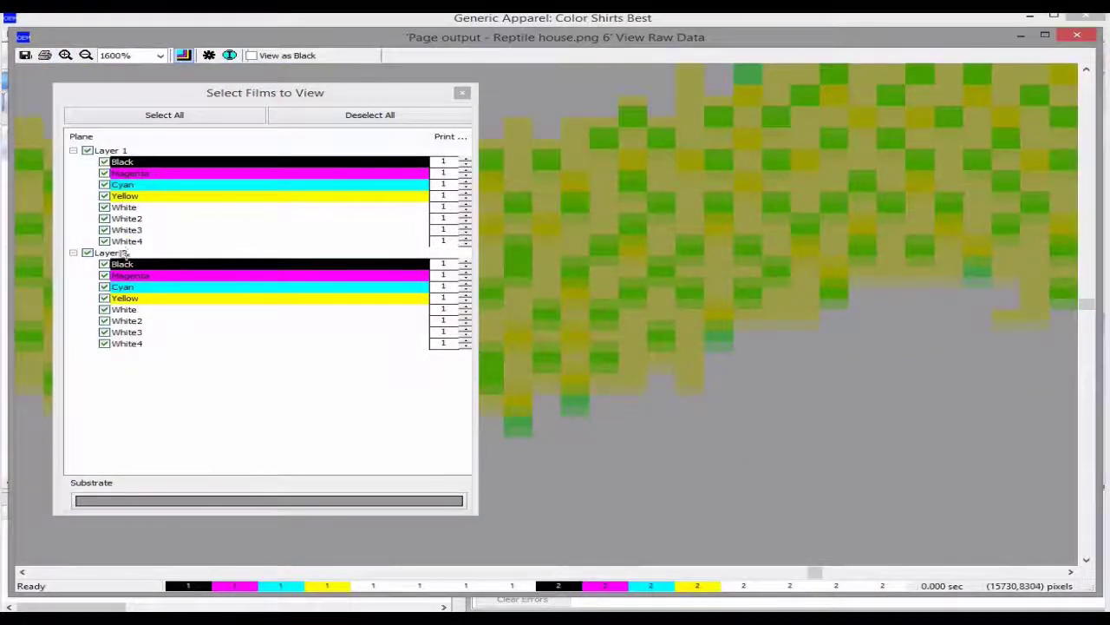
pyautogui.click(88, 252)
pyautogui.click(87, 253)
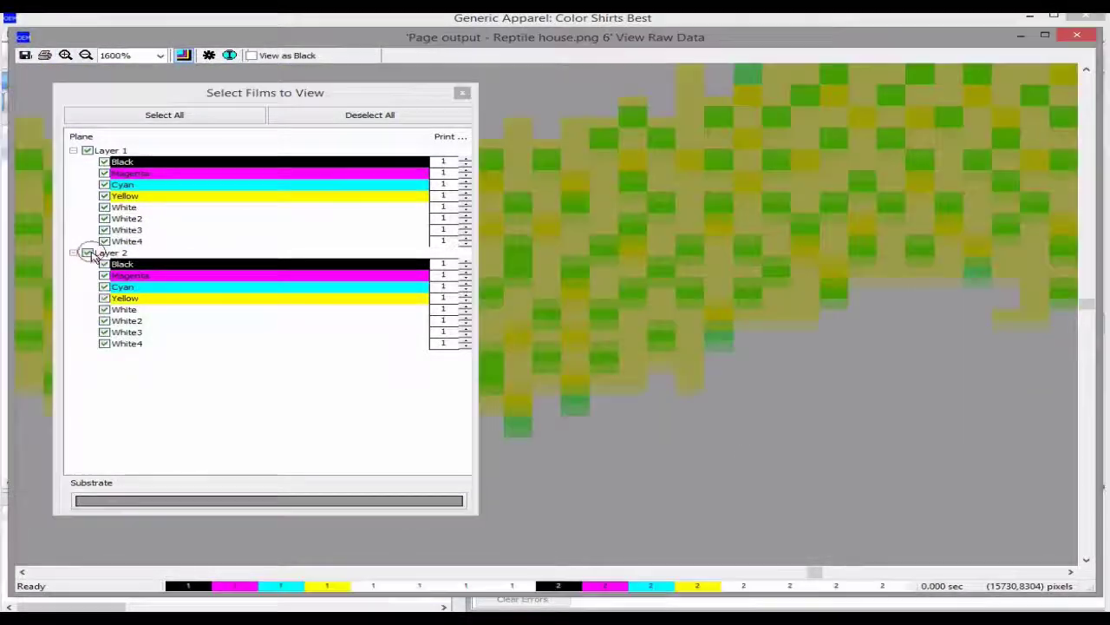
pyautogui.click(87, 252)
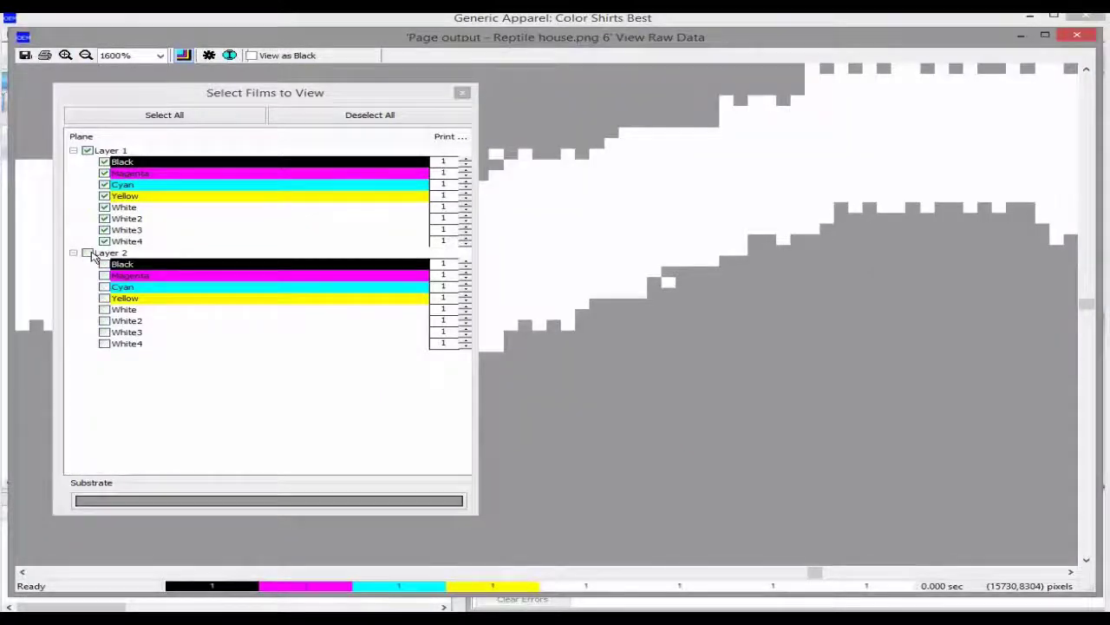
pyautogui.click(88, 252)
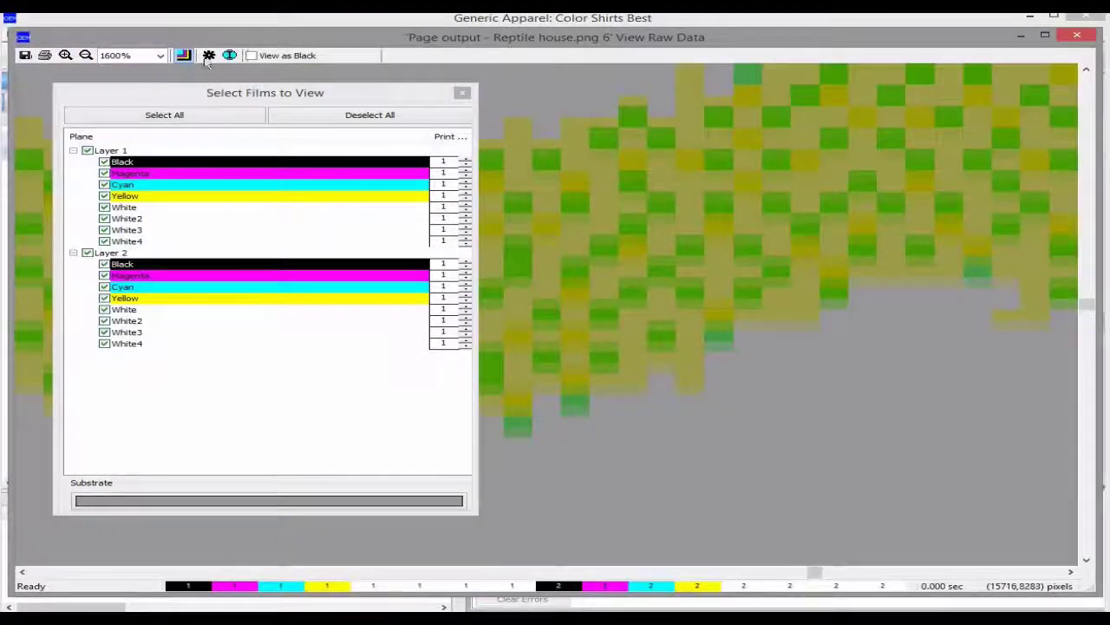
# Compare the choke 4 sample's leaf outline at 800% with Layer 2 hidden and shown, and close the raw data view
pyautogui.click(160, 55)
pyautogui.click(121, 132)
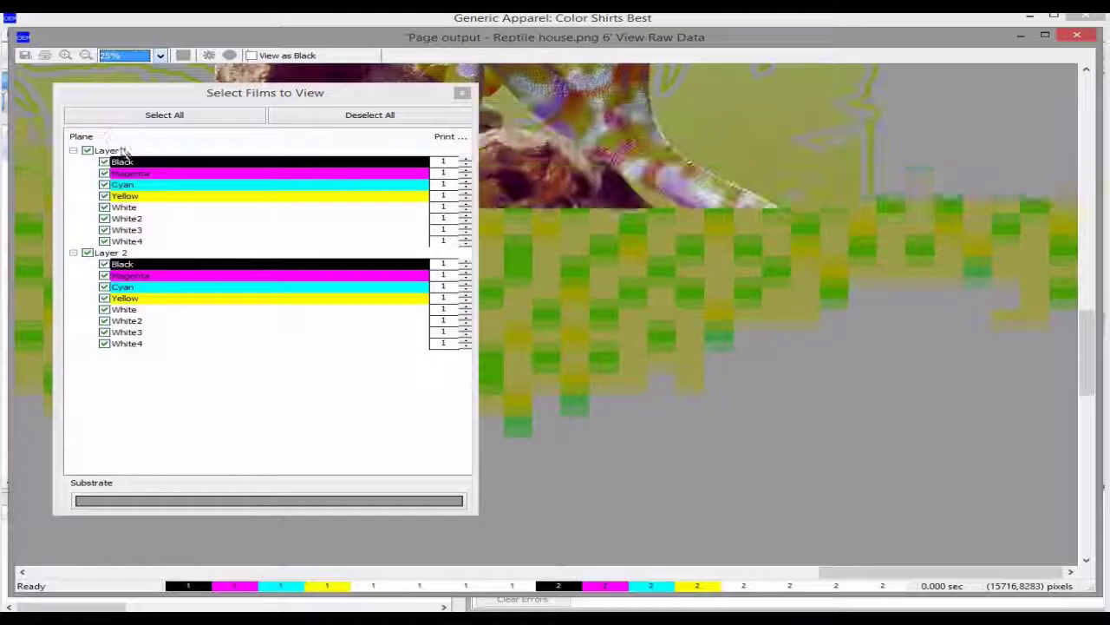
pyautogui.moveTo(815, 574); pyautogui.dragTo(34, 577)
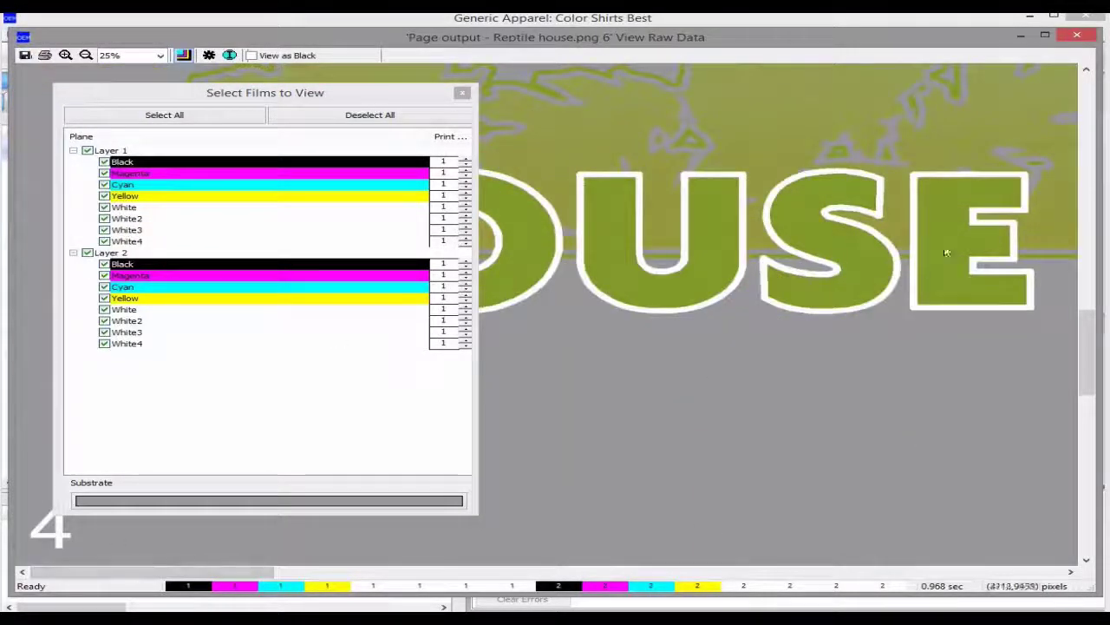
pyautogui.click(1088, 172)
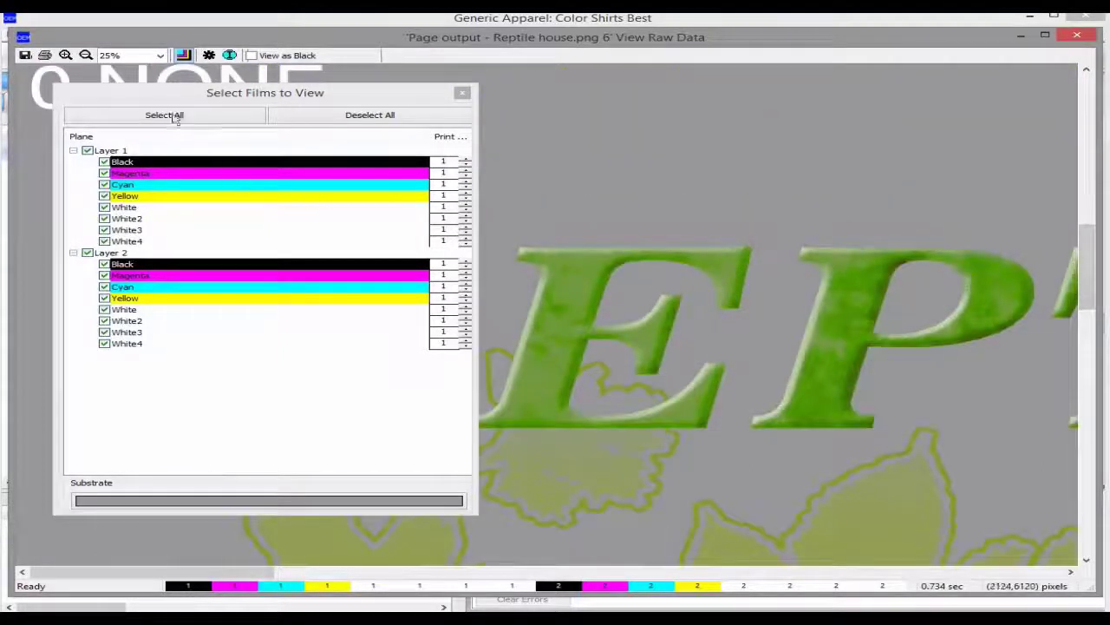
pyautogui.click(820, 520)
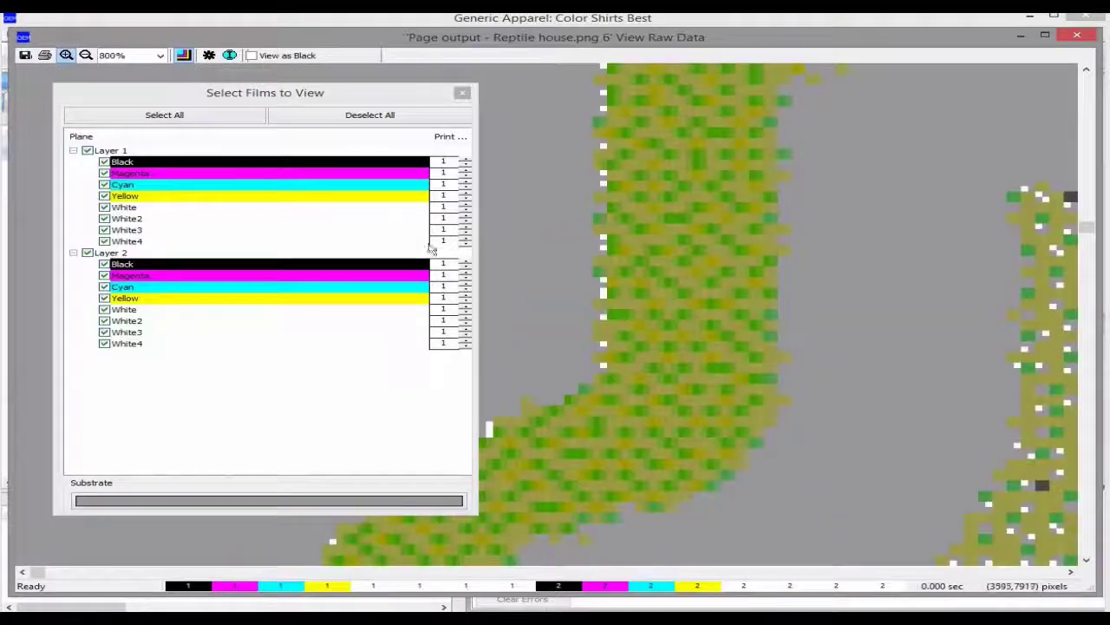
pyautogui.click(86, 252)
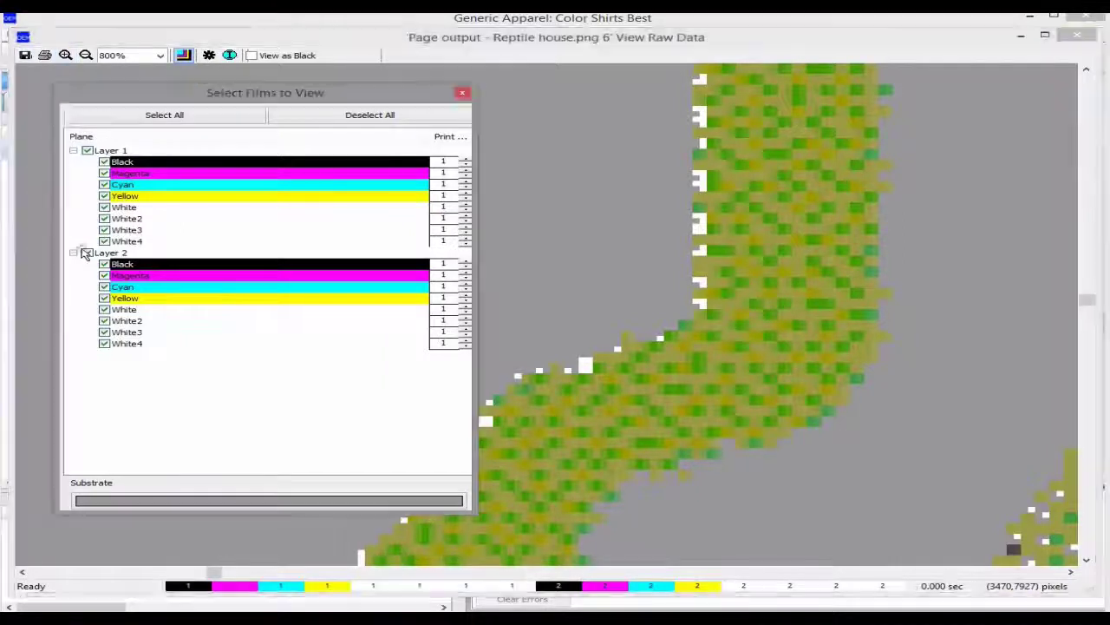
pyautogui.click(87, 252)
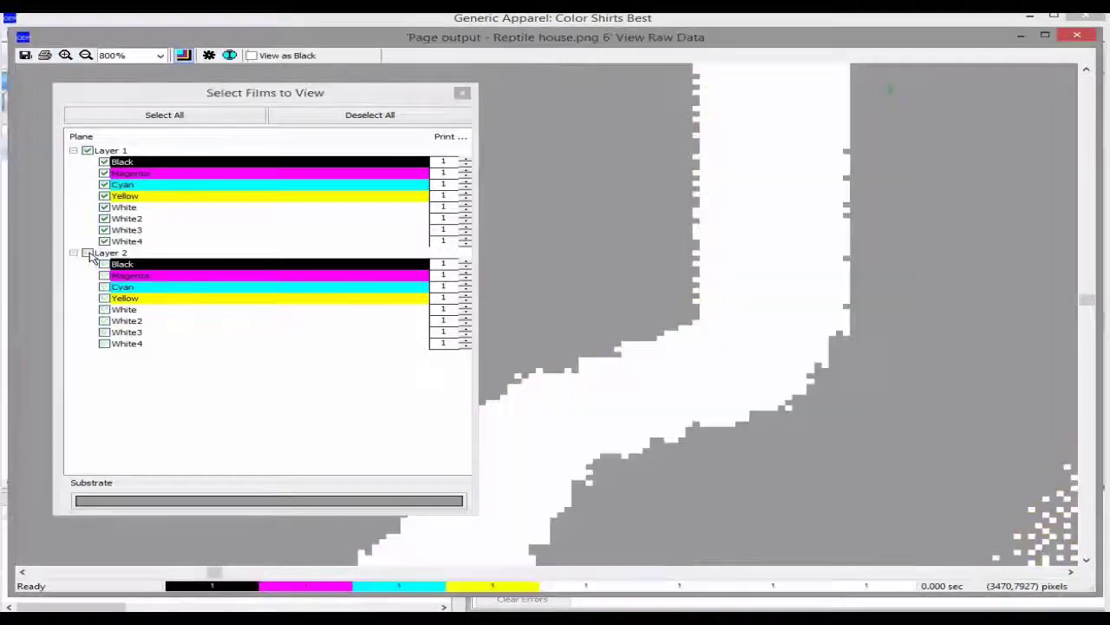
pyautogui.click(86, 252)
pyautogui.click(87, 252)
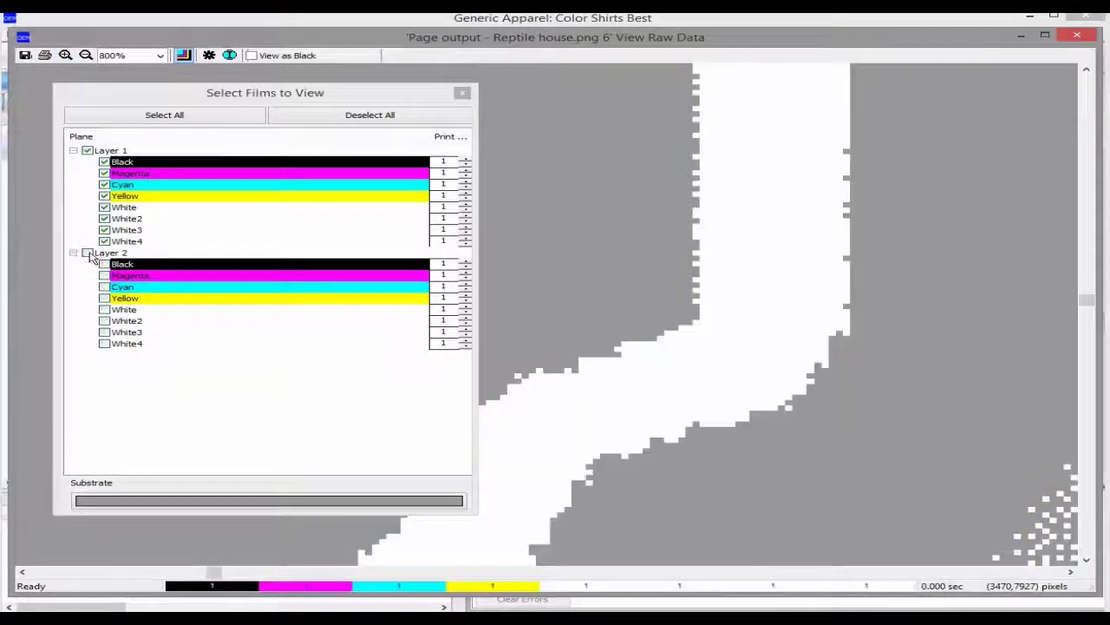
pyautogui.click(87, 252)
pyautogui.click(87, 252)
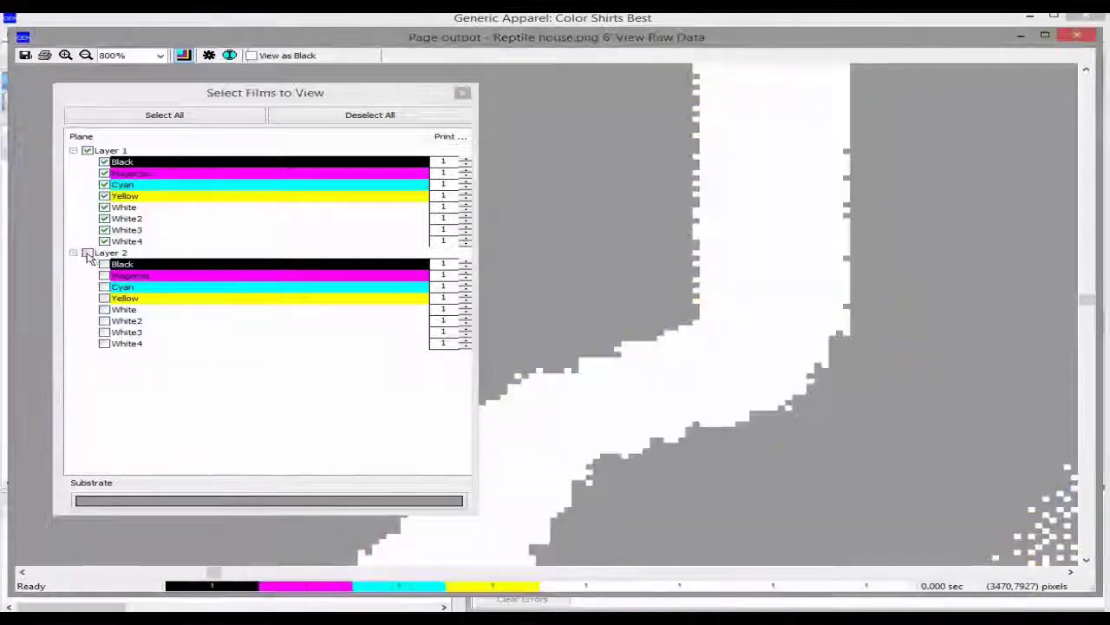
pyautogui.click(87, 252)
pyautogui.click(87, 253)
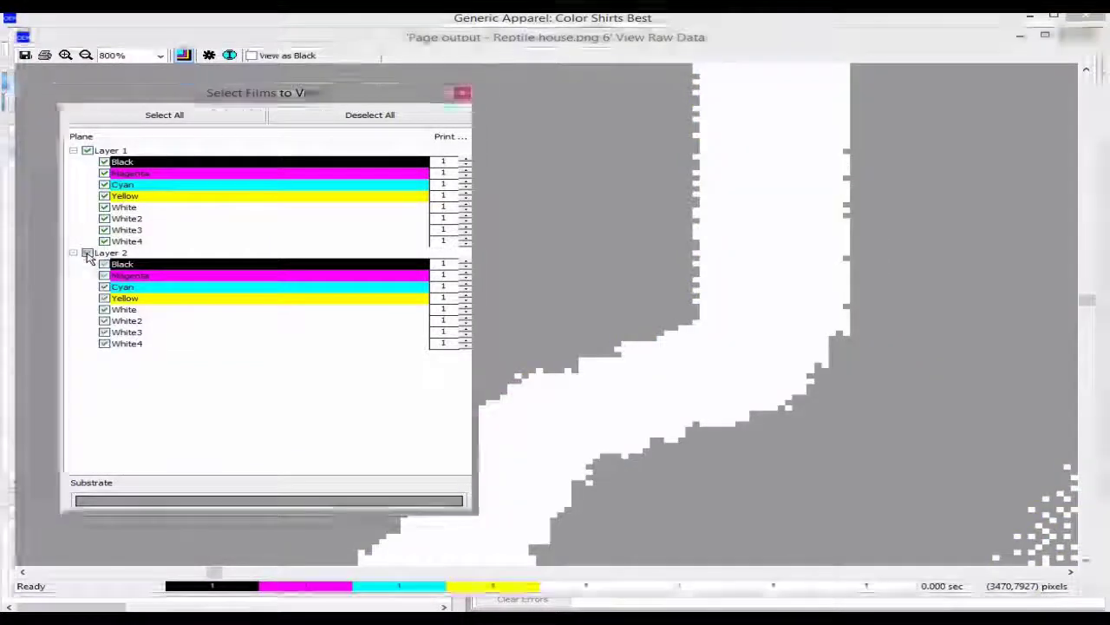
pyautogui.click(87, 252)
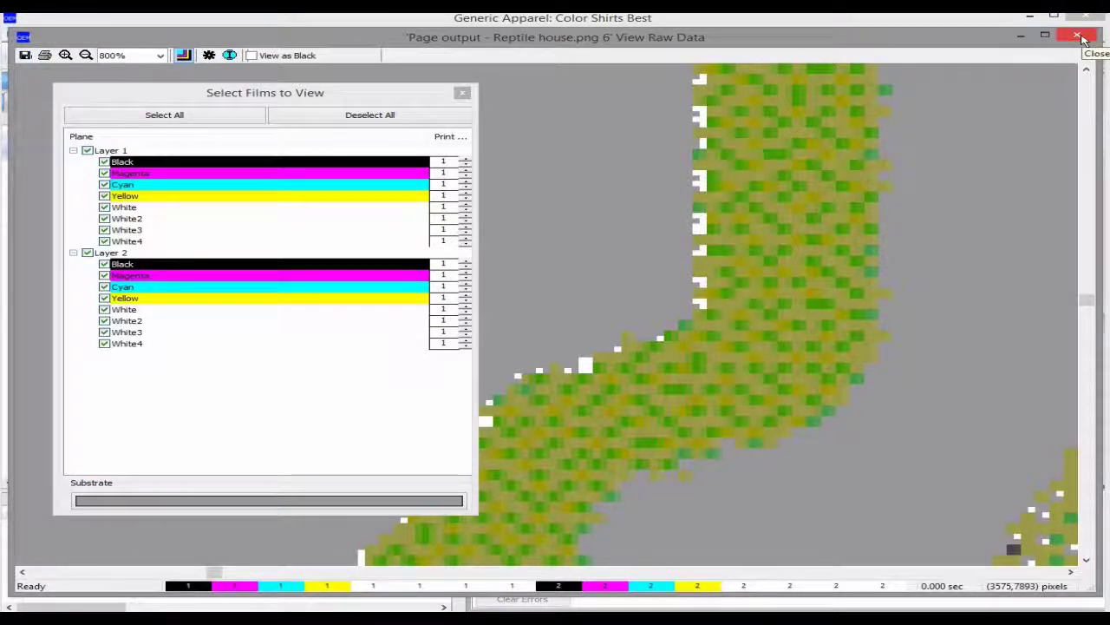
pyautogui.click(1081, 38)
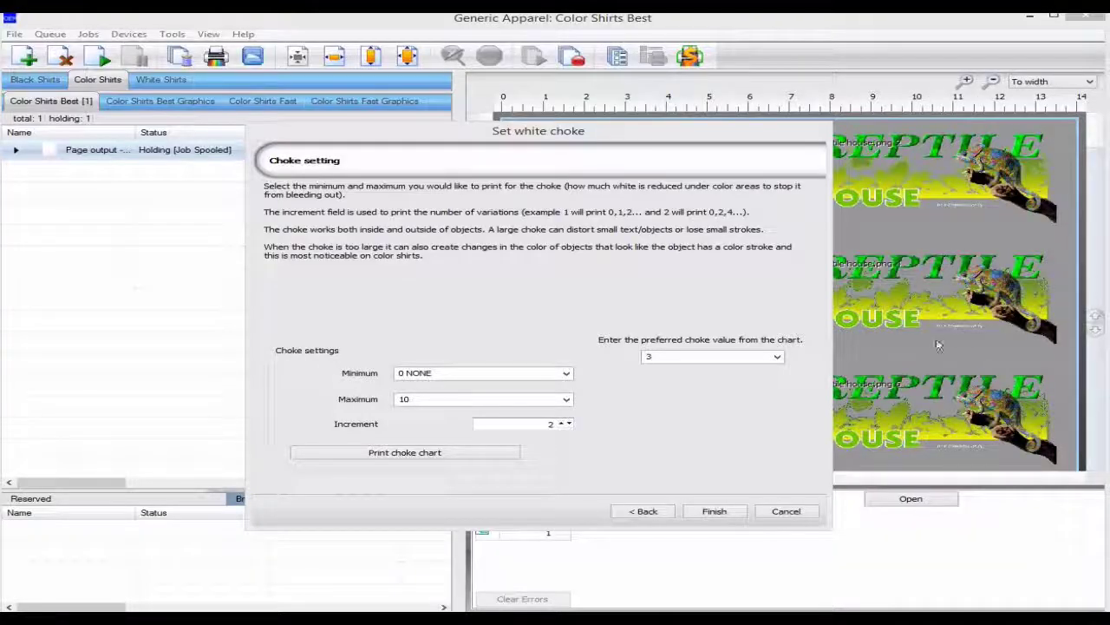
# Set the preferred choke value from the chart to 4 and finish the white choke setup
pyautogui.click(777, 358)
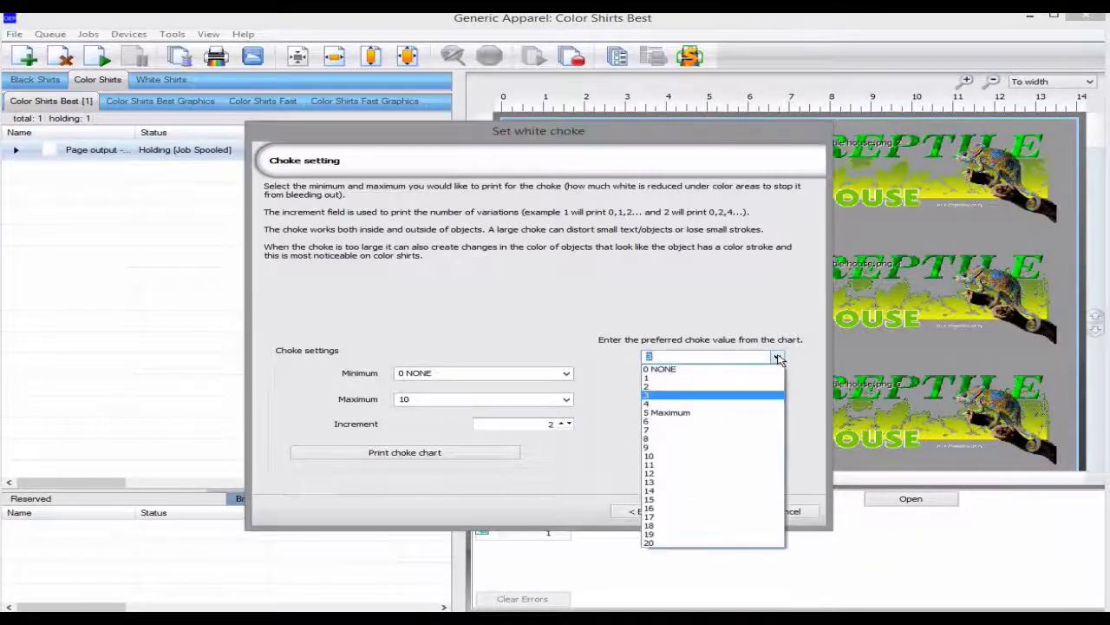
pyautogui.click(751, 405)
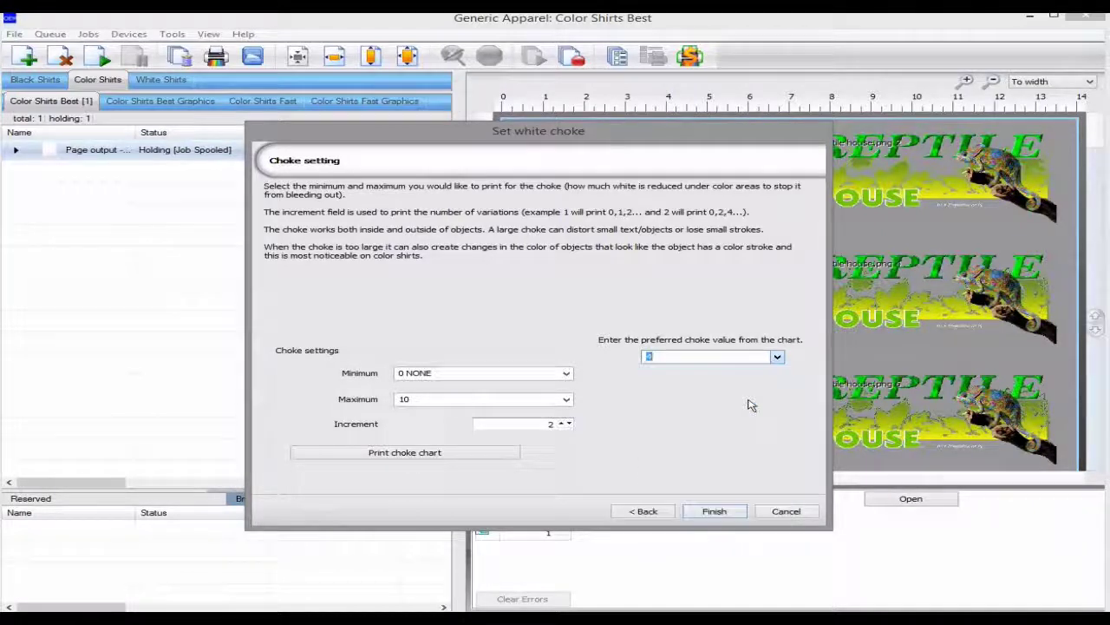
pyautogui.click(728, 514)
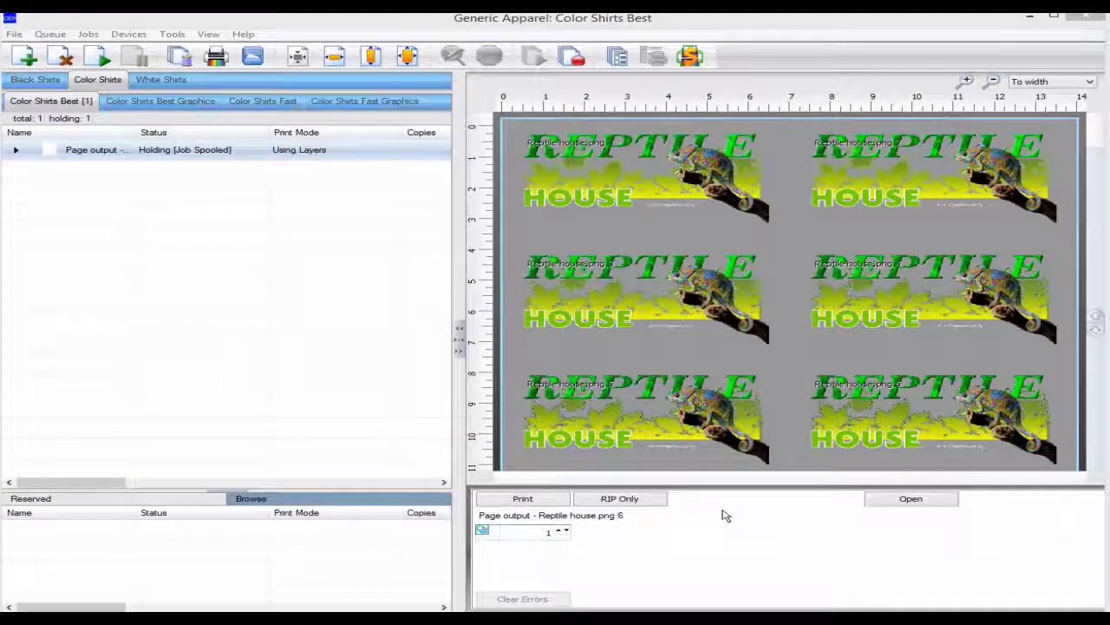